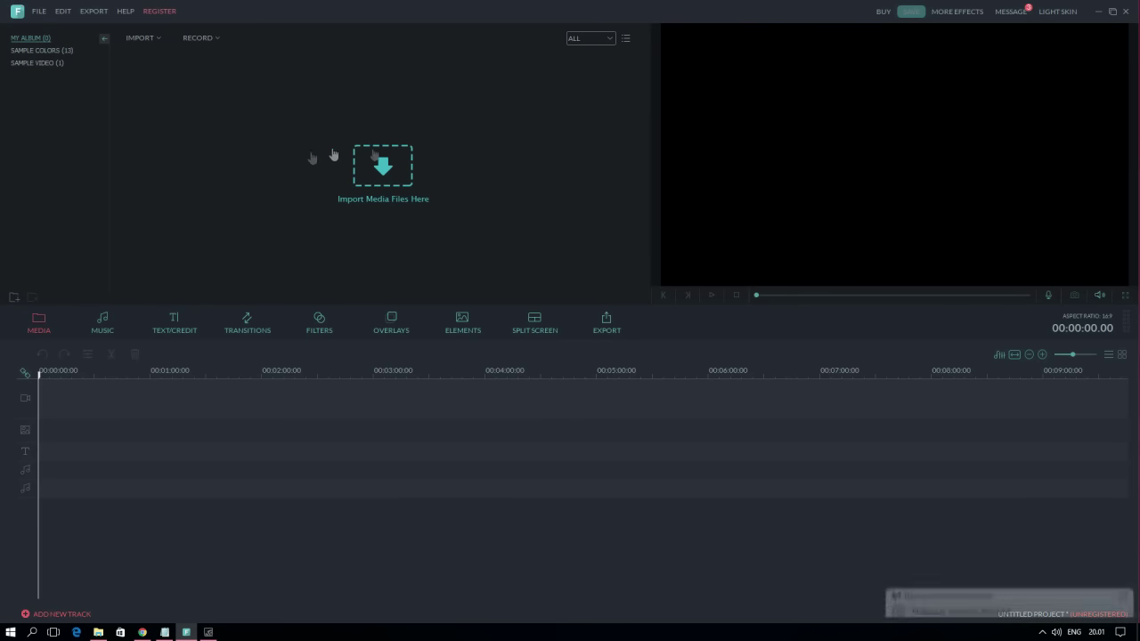
- Dismiss the Malwarebytes blocked-website notifications covering the editor
click(1122, 531)
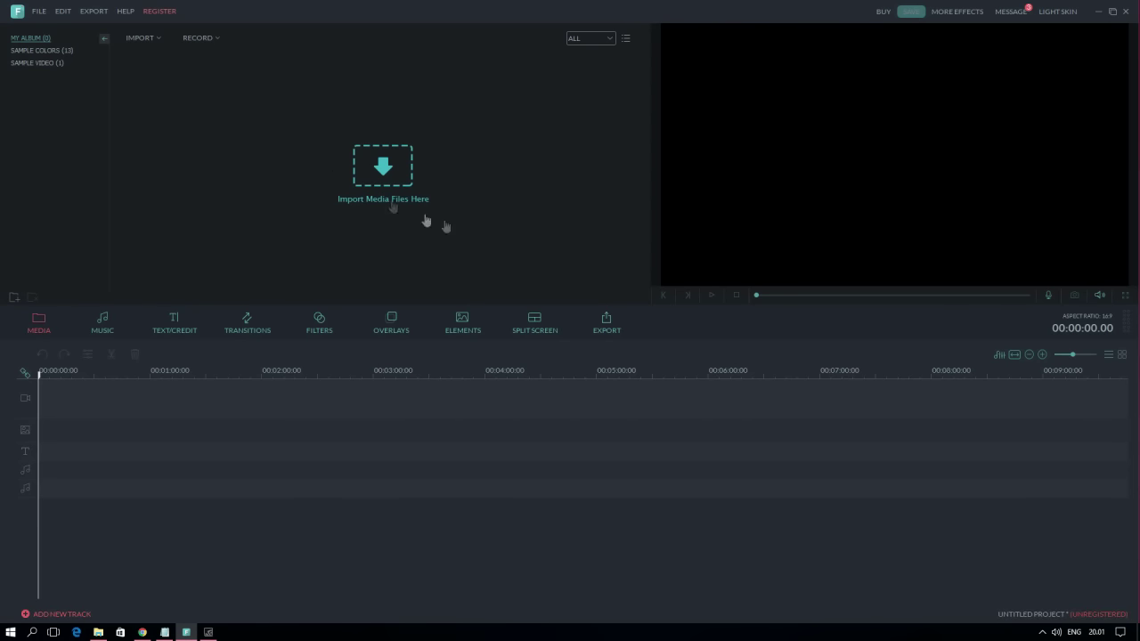
click(38, 11)
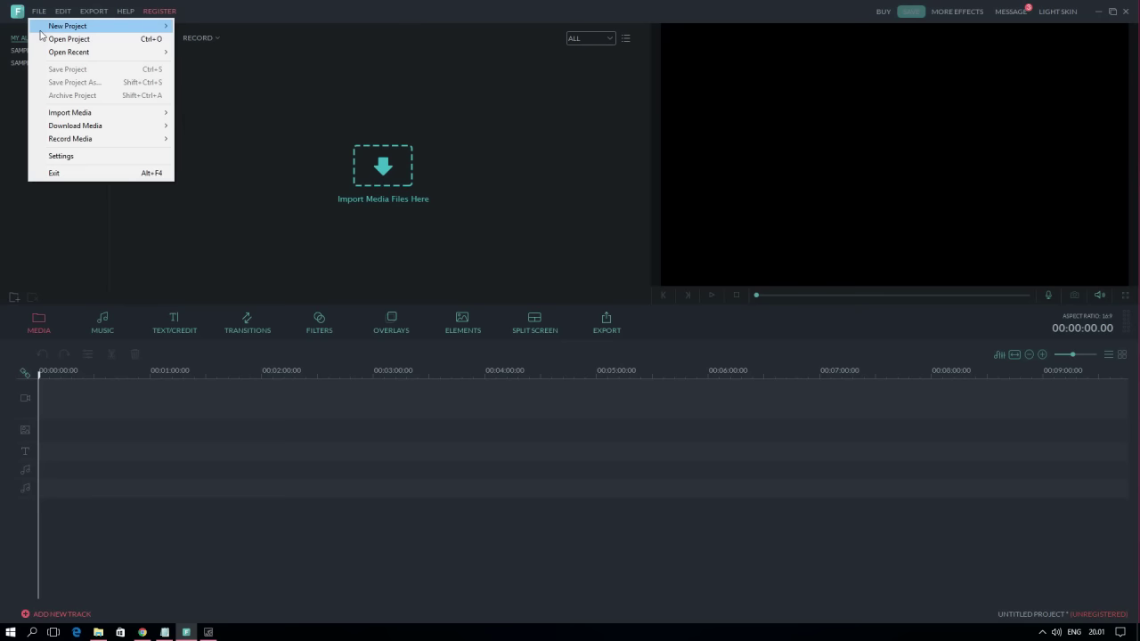
click(320, 526)
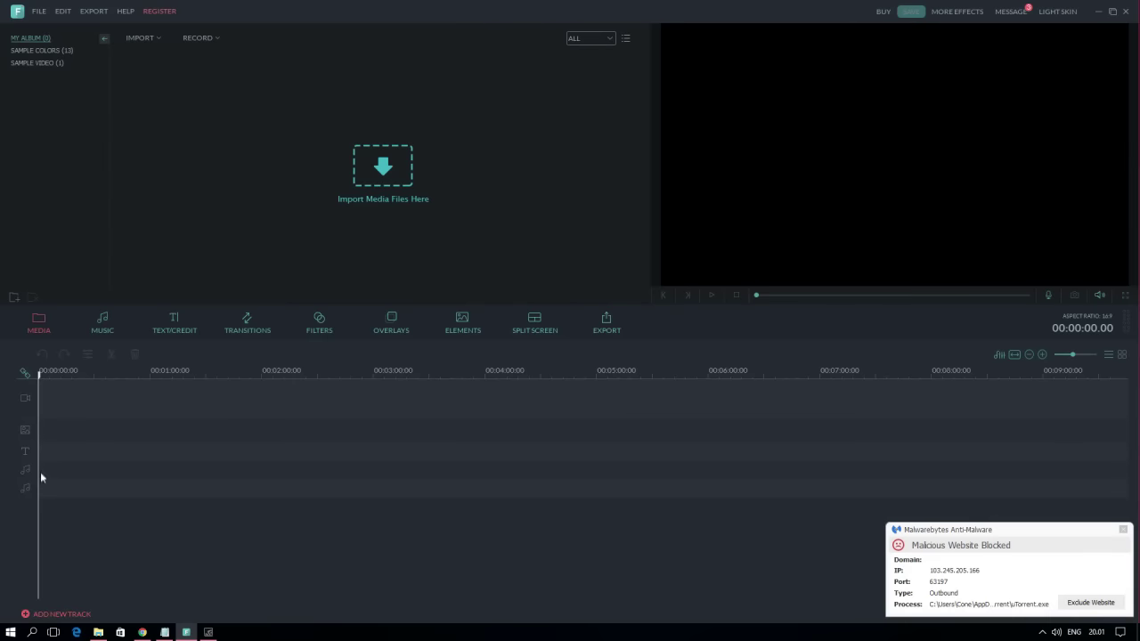
click(1123, 530)
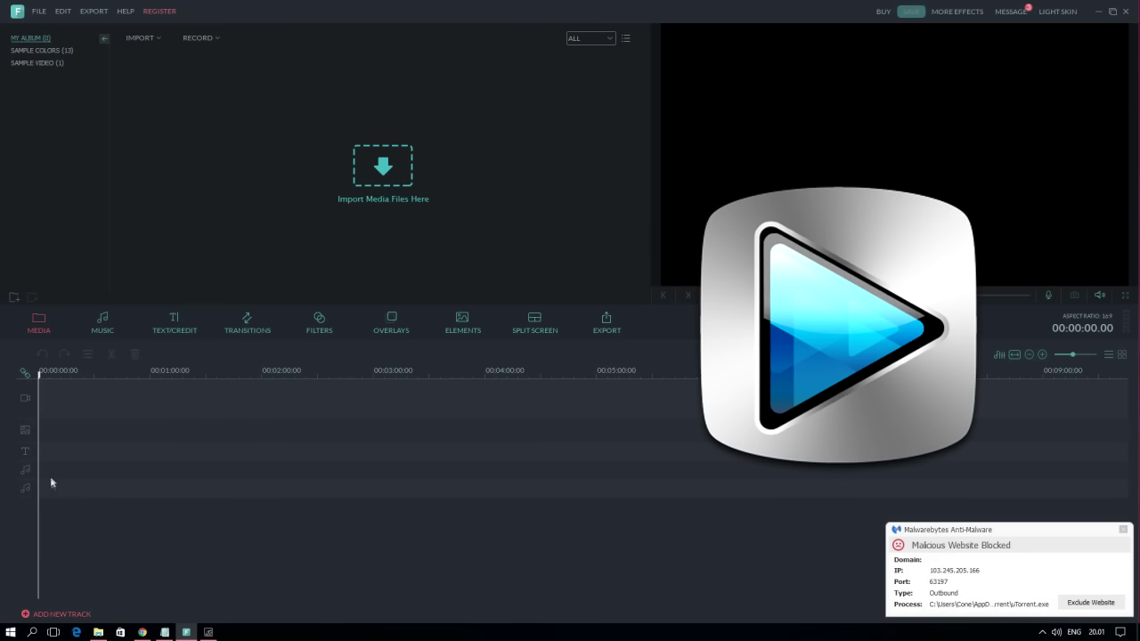
click(1124, 531)
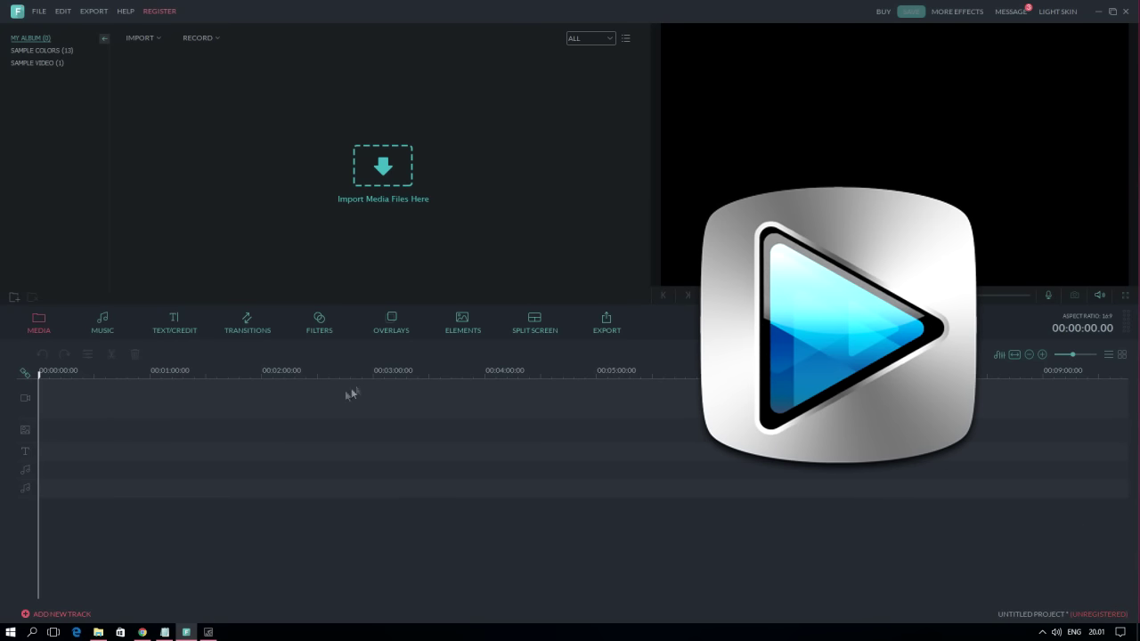
- Place the juuu video clip at the start of the timeline's video track
drag(227, 400, 228, 400)
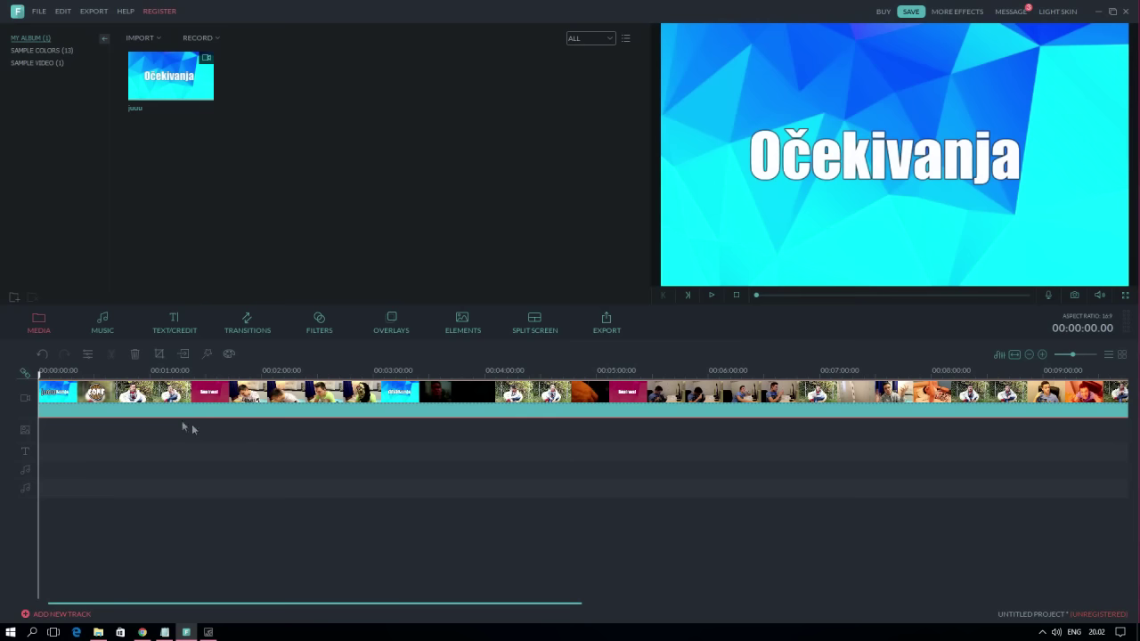
click(62, 530)
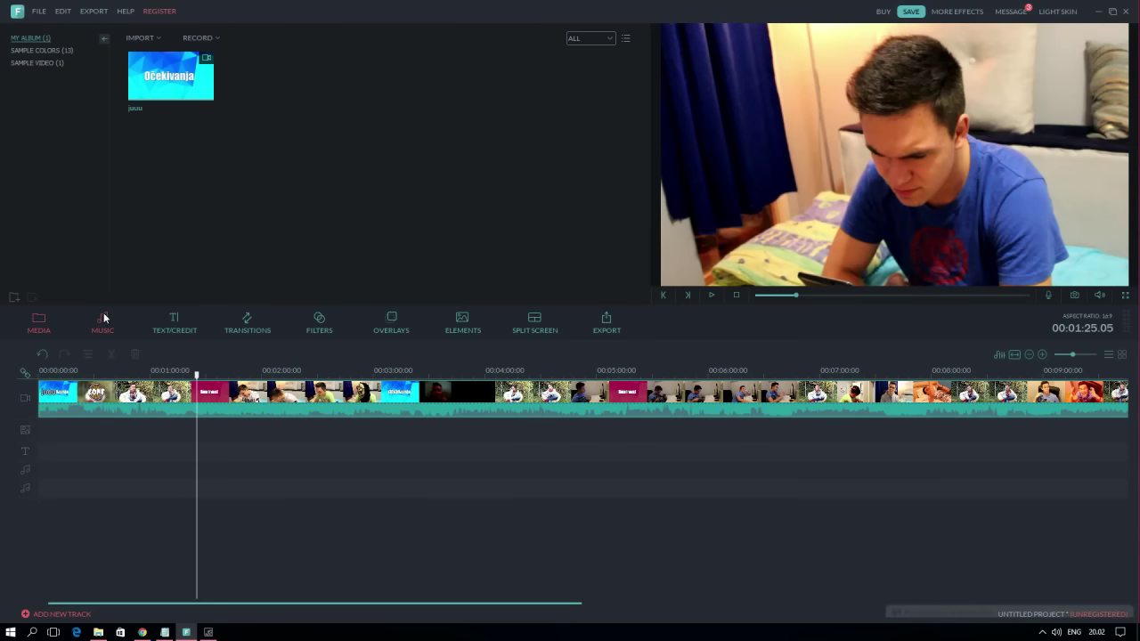
- Examine the music library's categories, including Tender & Sentimental, Electronic Rock, Sound Effect, Halloween and Christmas
click(103, 322)
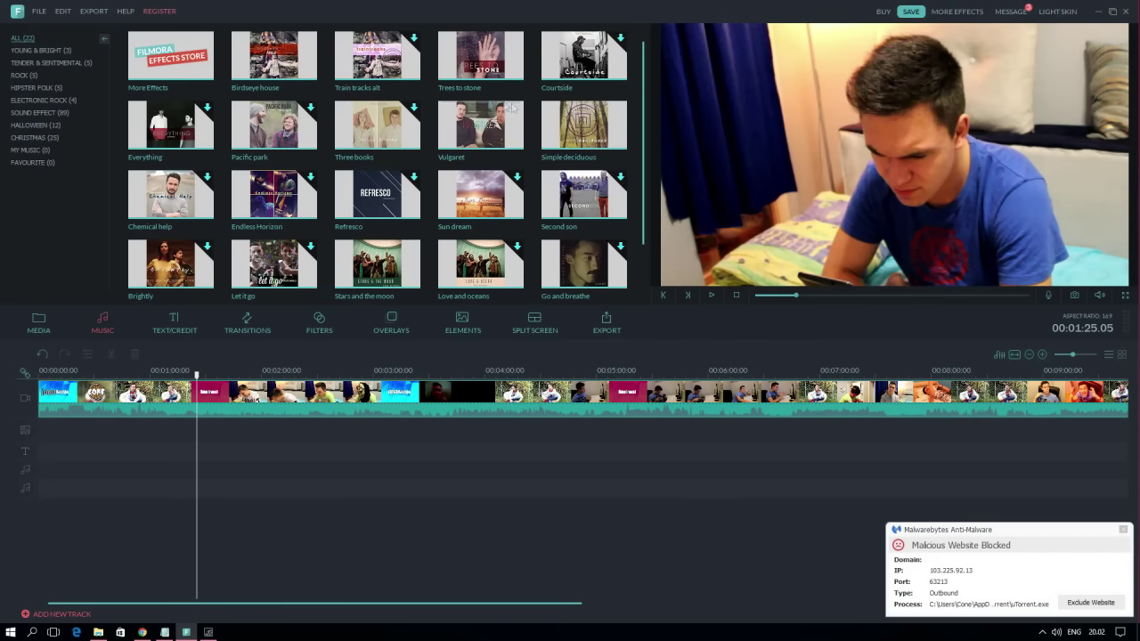
scroll(646, 129, down, 1)
drag(646, 129, 646, 170)
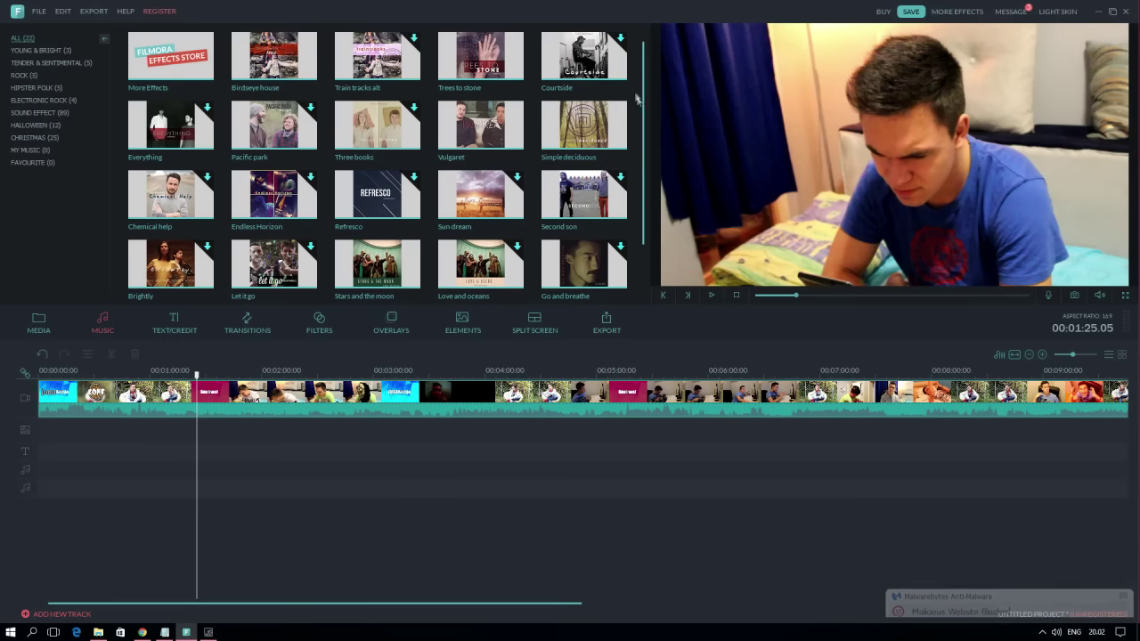
click(49, 50)
click(60, 62)
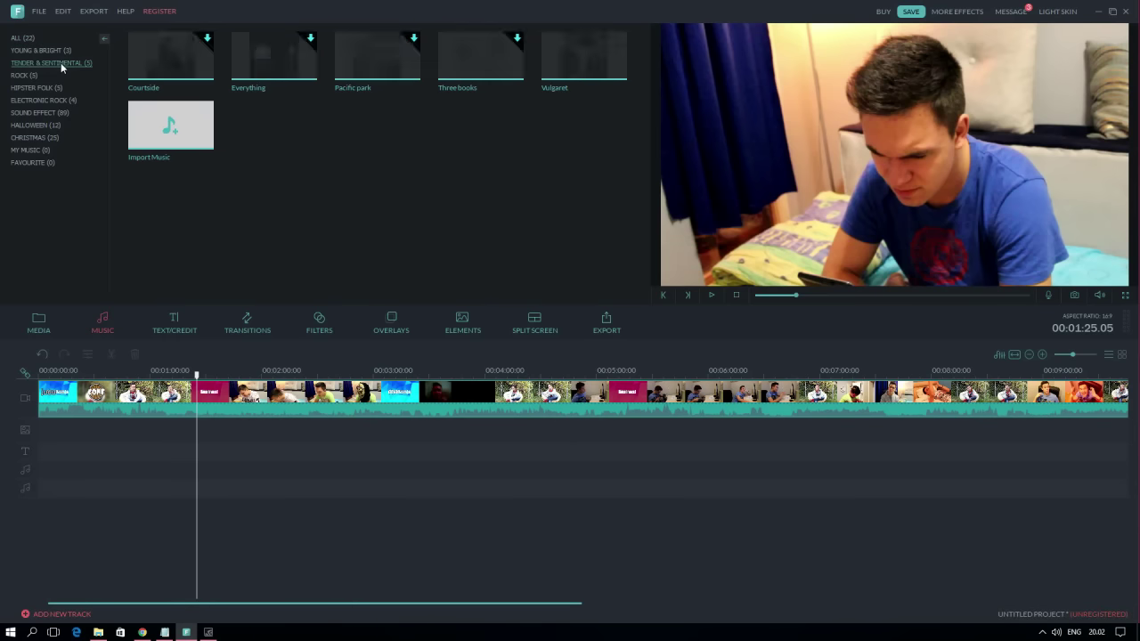
click(33, 86)
click(40, 101)
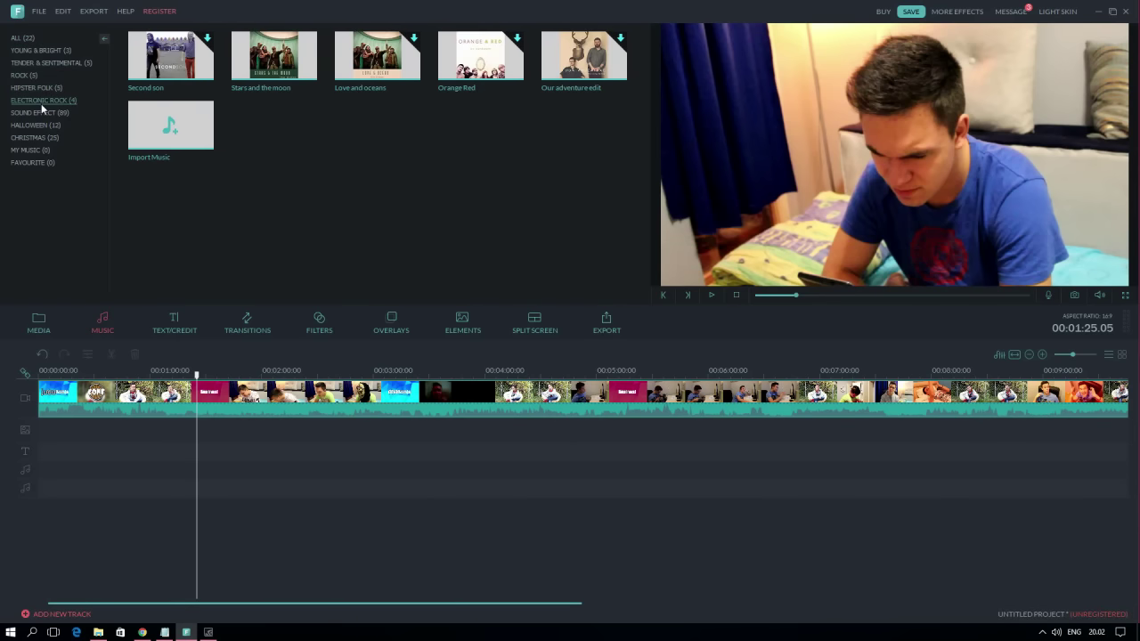
click(45, 113)
click(43, 126)
click(51, 140)
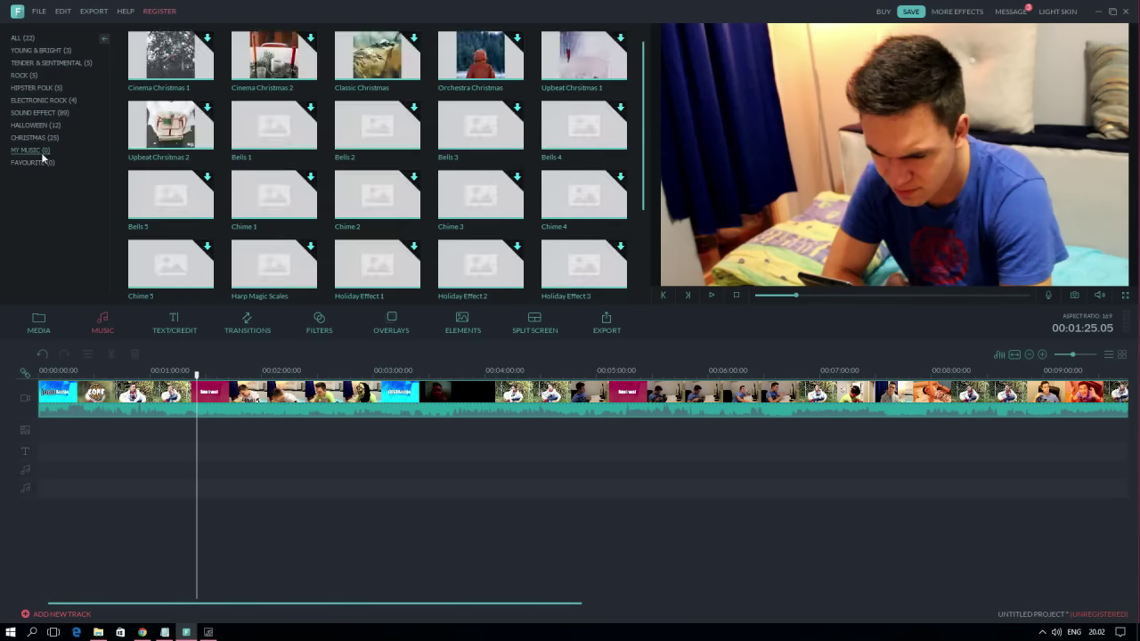
click(41, 151)
click(34, 113)
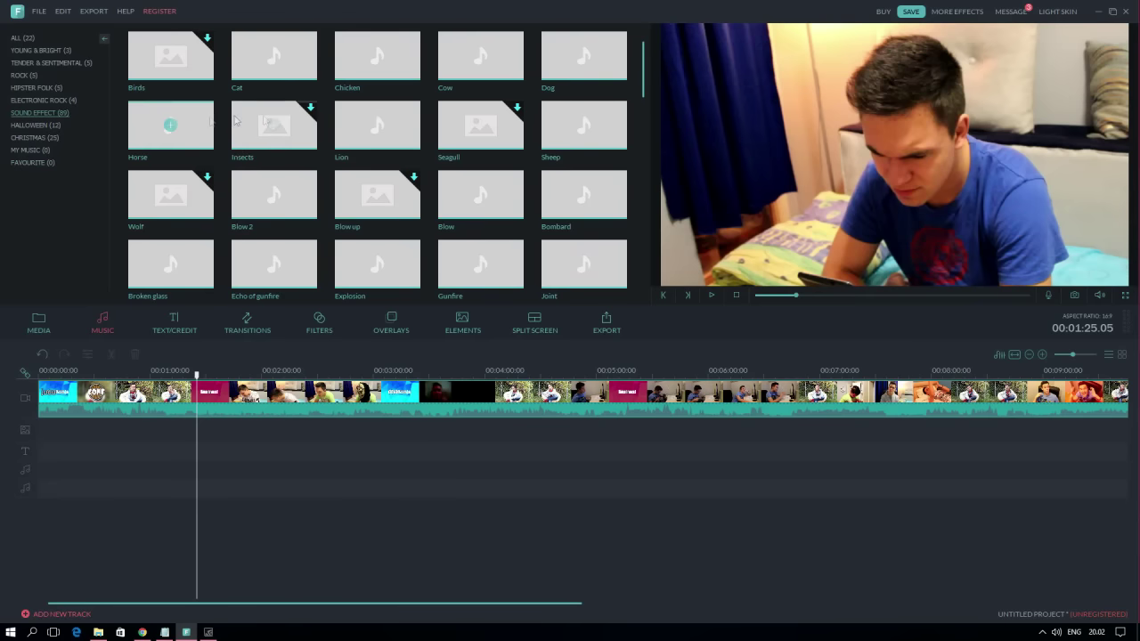
click(25, 39)
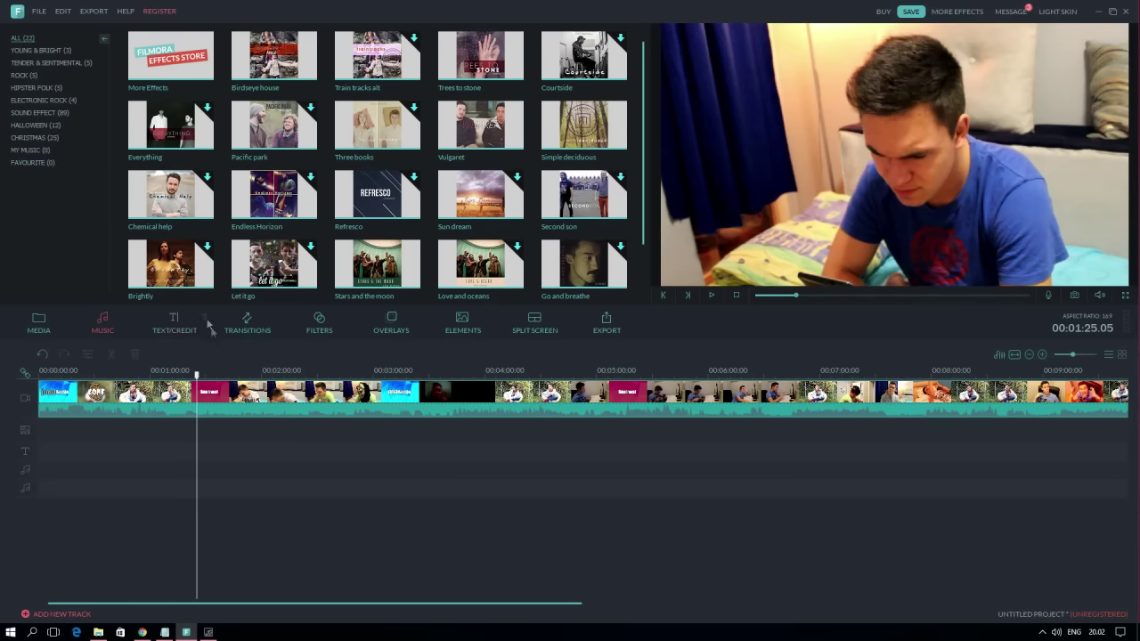
- Add the Wreath Drawing Title to the text track with the text CONE and choose Text style 9
click(181, 335)
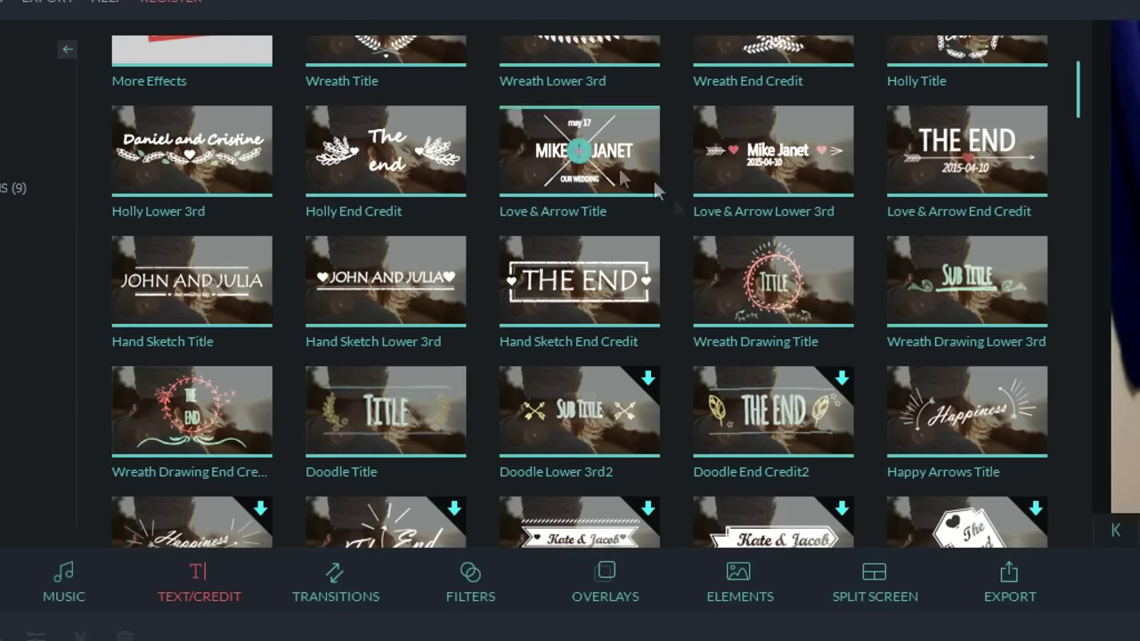
scroll(732, 203, up, 1)
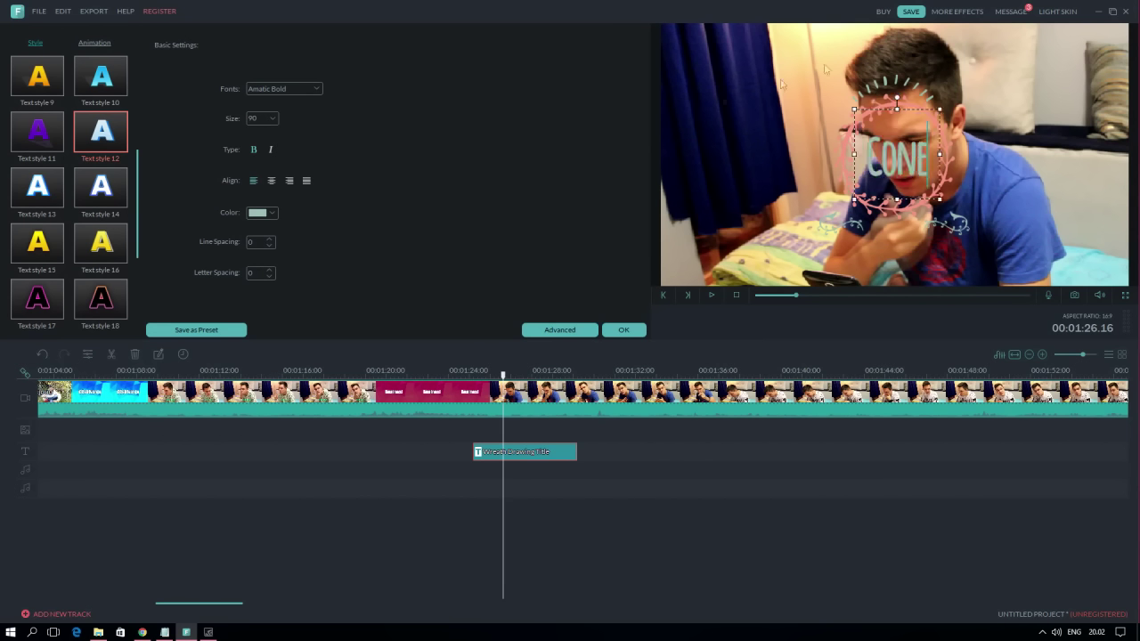
click(14, 63)
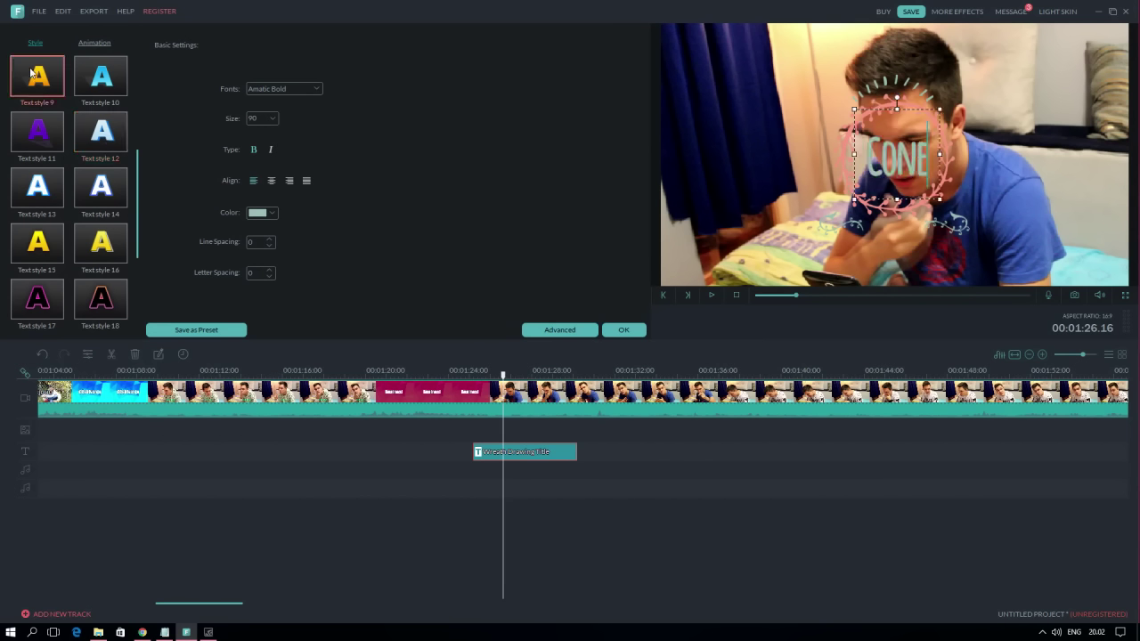
drag(931, 168, 866, 176)
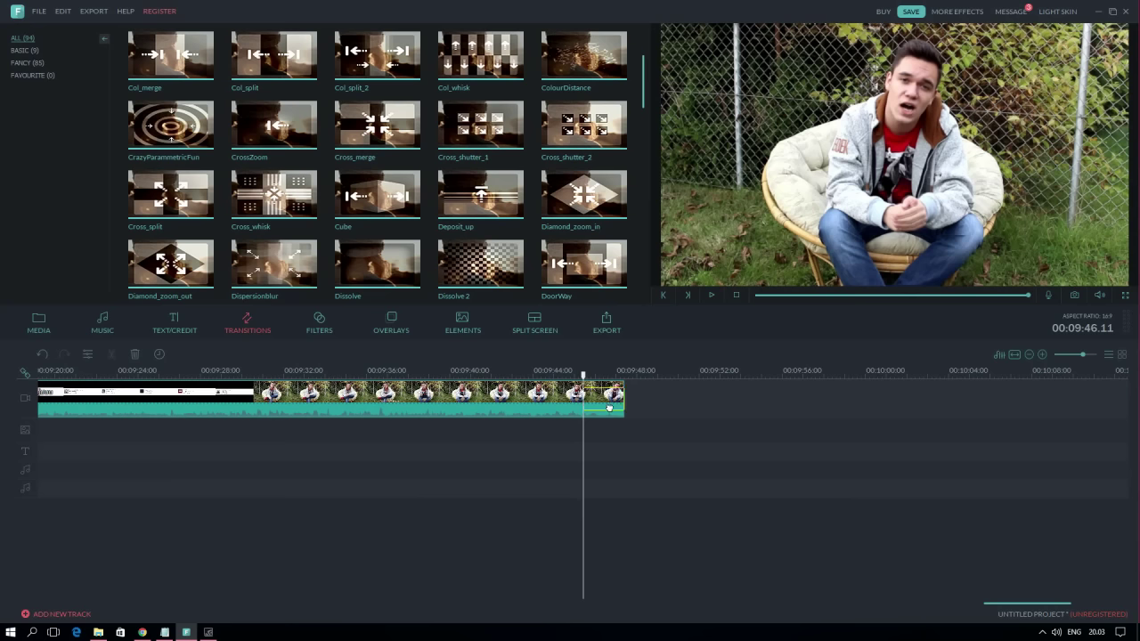
- Place a transition at the end of the video clip
drag(609, 408, 612, 400)
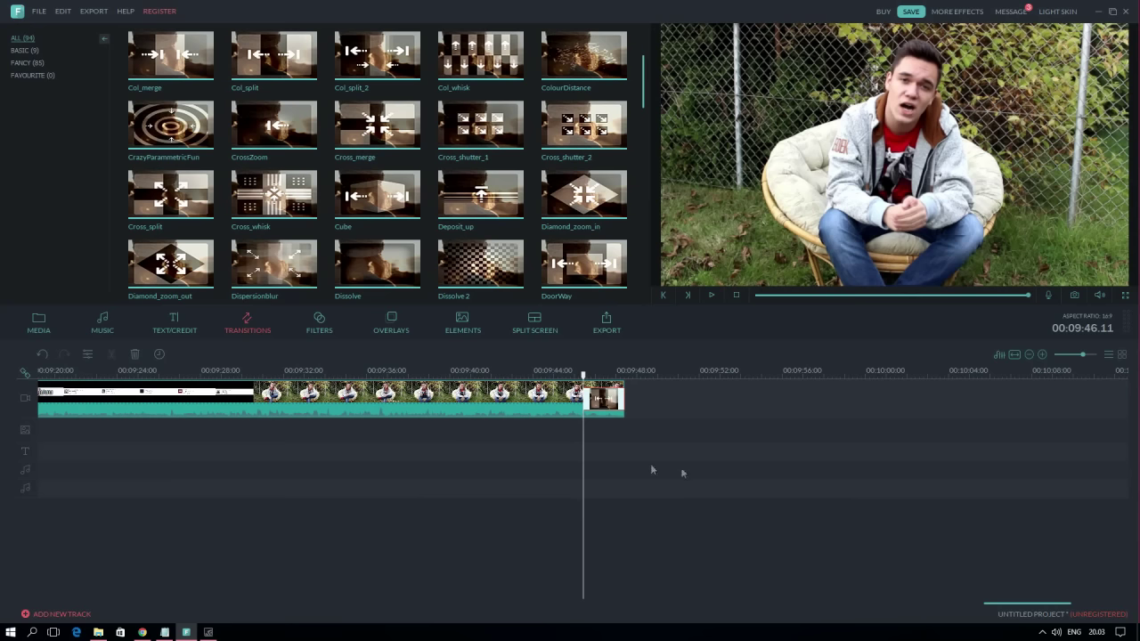
- Try to place the Col_split transition in the middle of the video clip at about 00:02:56
drag(1075, 368, 1061, 362)
click(53, 528)
drag(86, 375, 52, 374)
drag(1062, 356, 1085, 356)
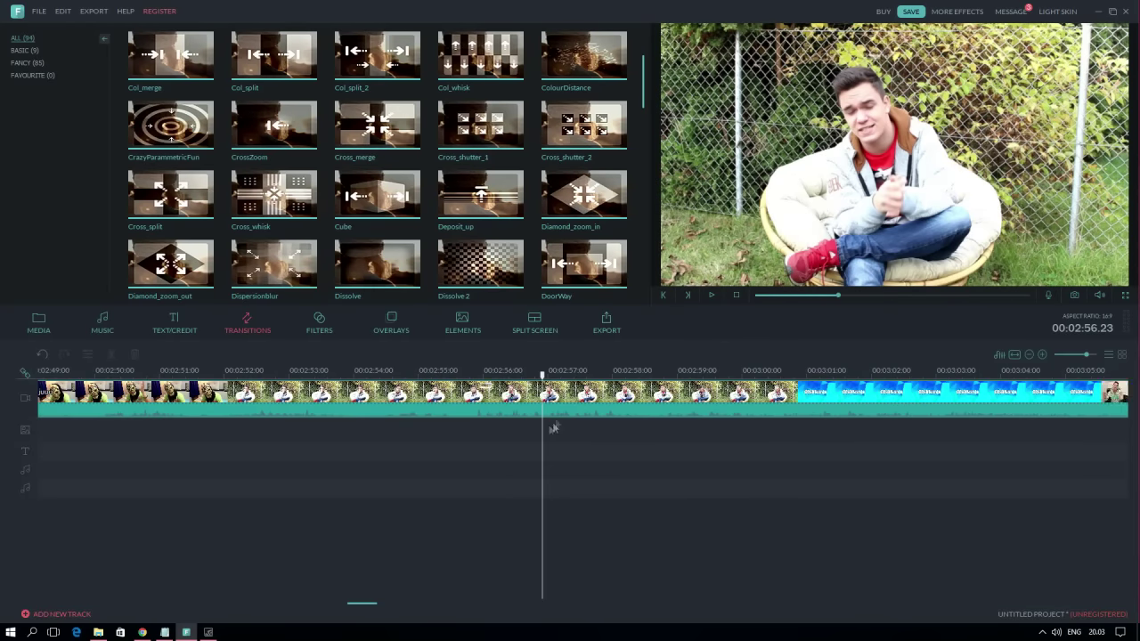
click(549, 388)
mouse_move(275, 56)
click(294, 59)
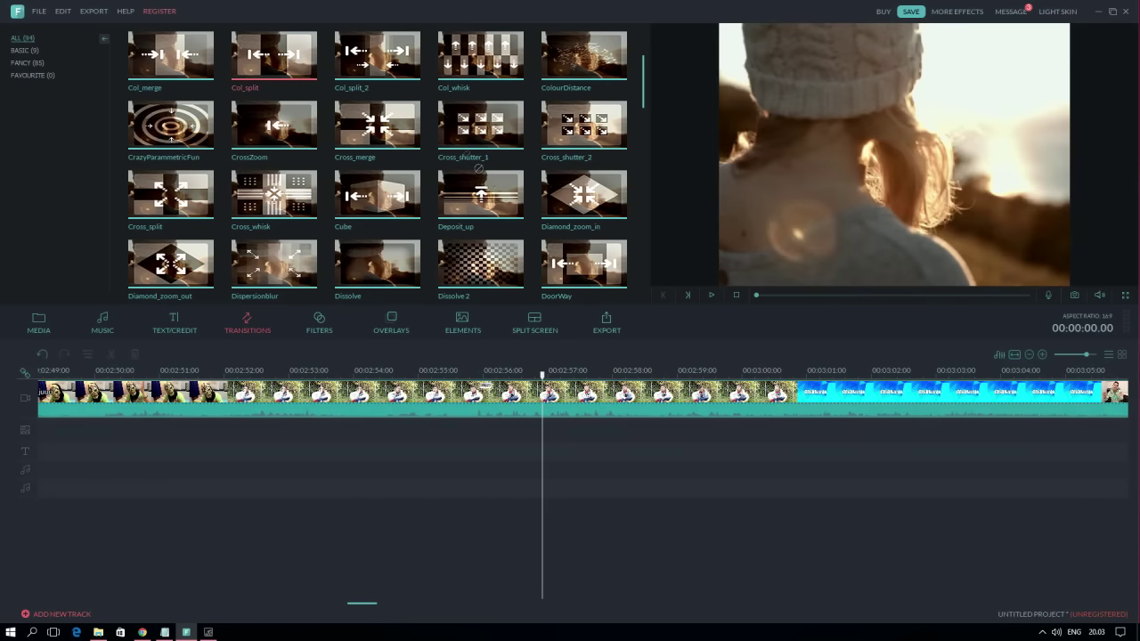
click(549, 438)
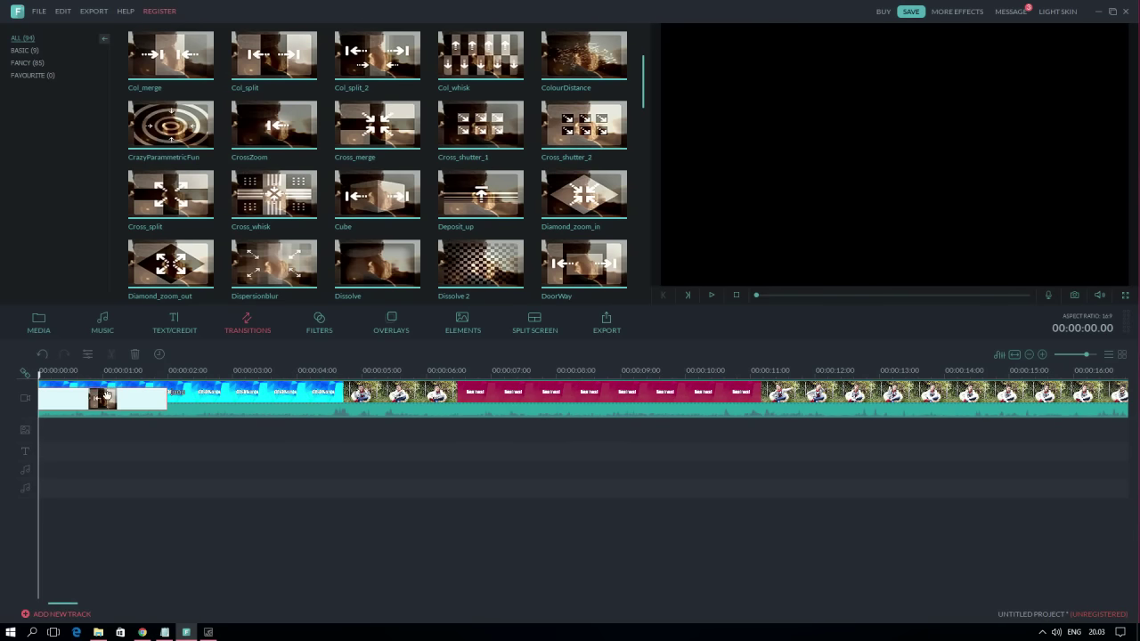
- Play back the transition at the start of the video clip
key(space)
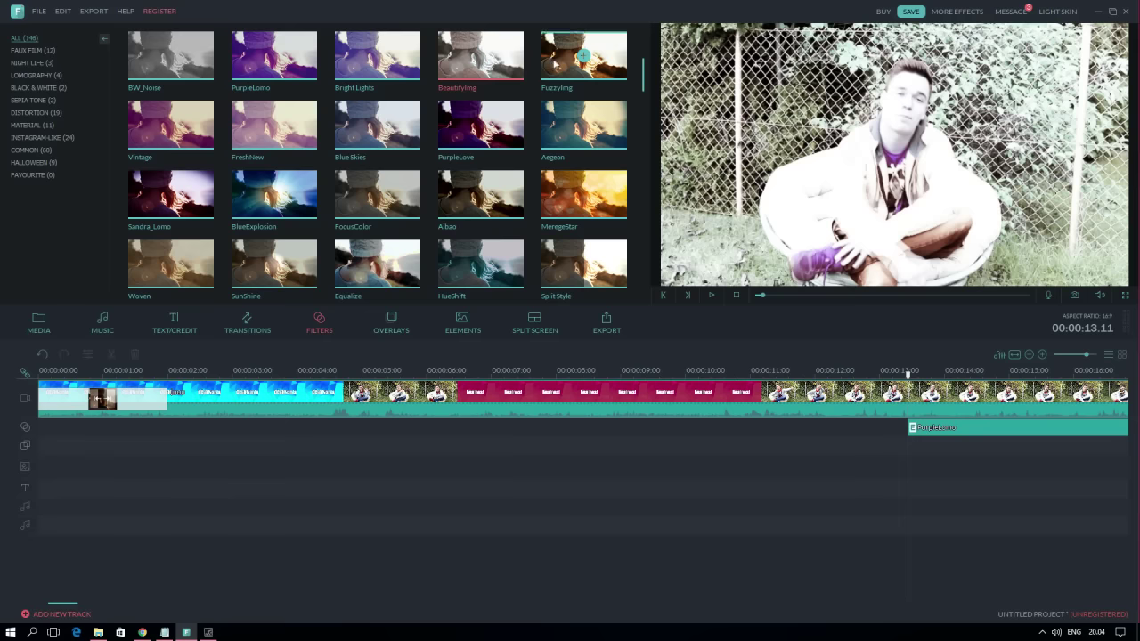
- Preview the FreshNew, Aegean, MeregeStar, Aibao, BlueExplosion and Sandra_Lomo filters on the clip
click(267, 130)
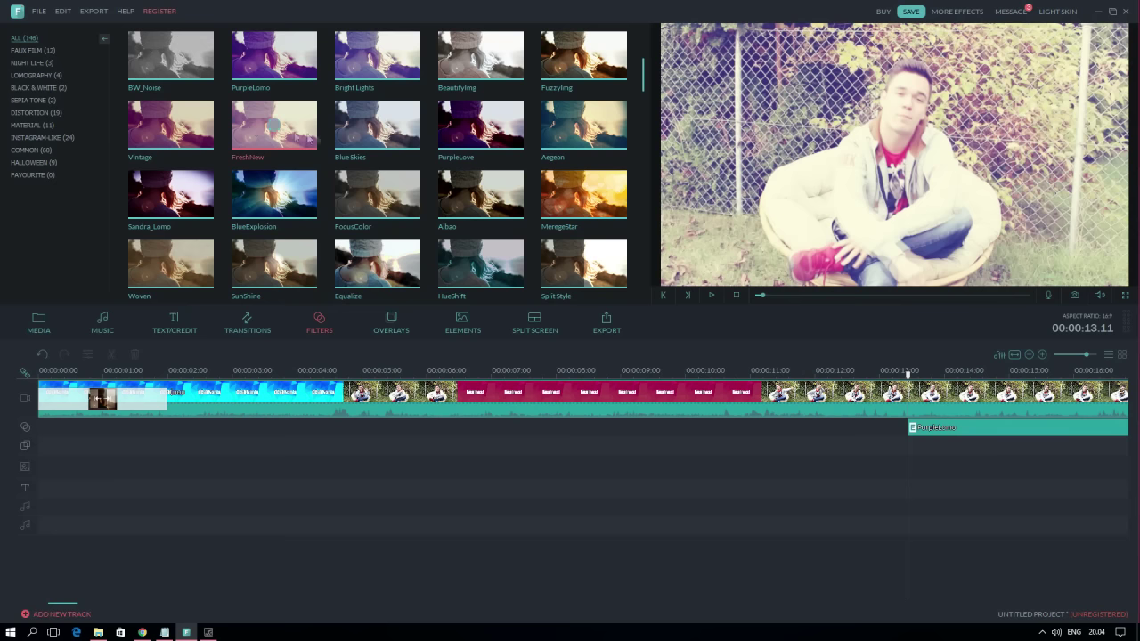
click(569, 129)
click(584, 194)
click(480, 194)
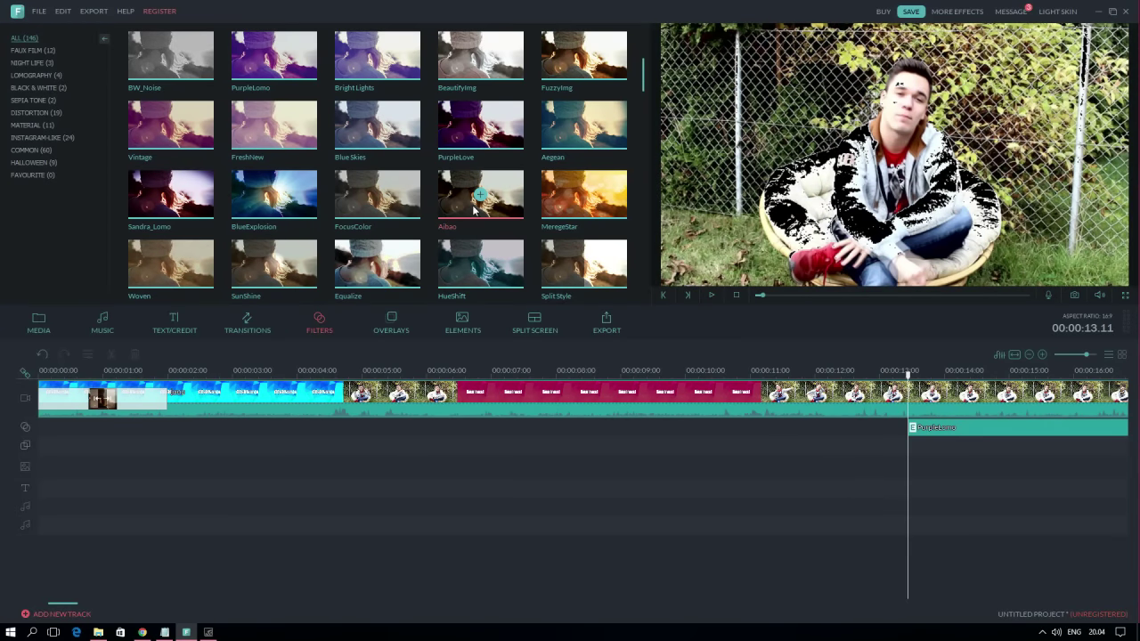
click(274, 194)
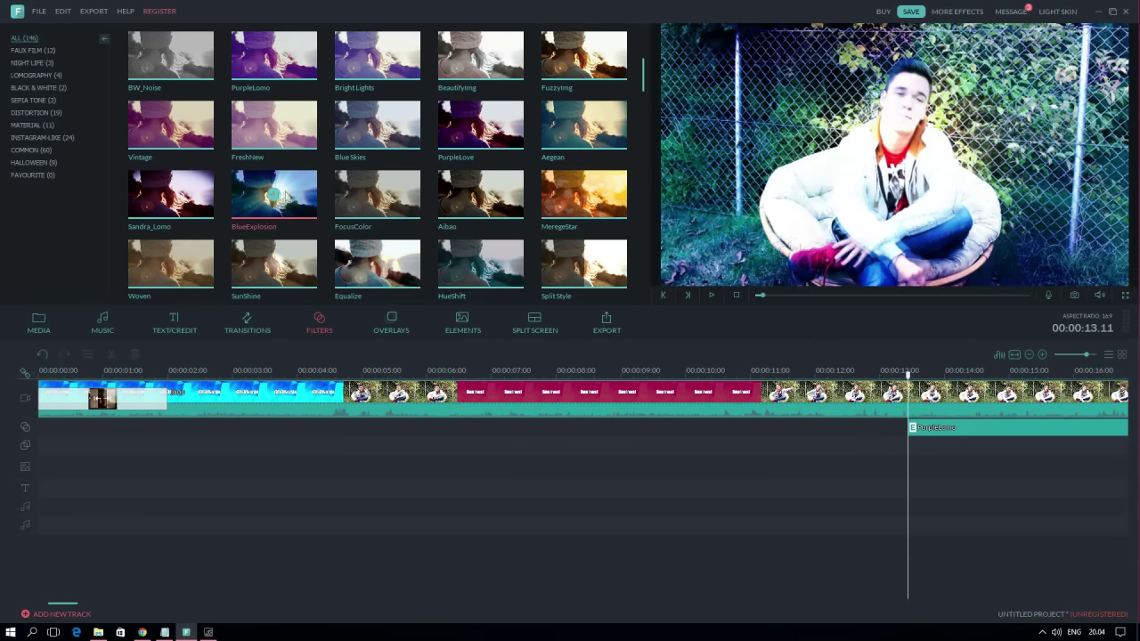
click(206, 193)
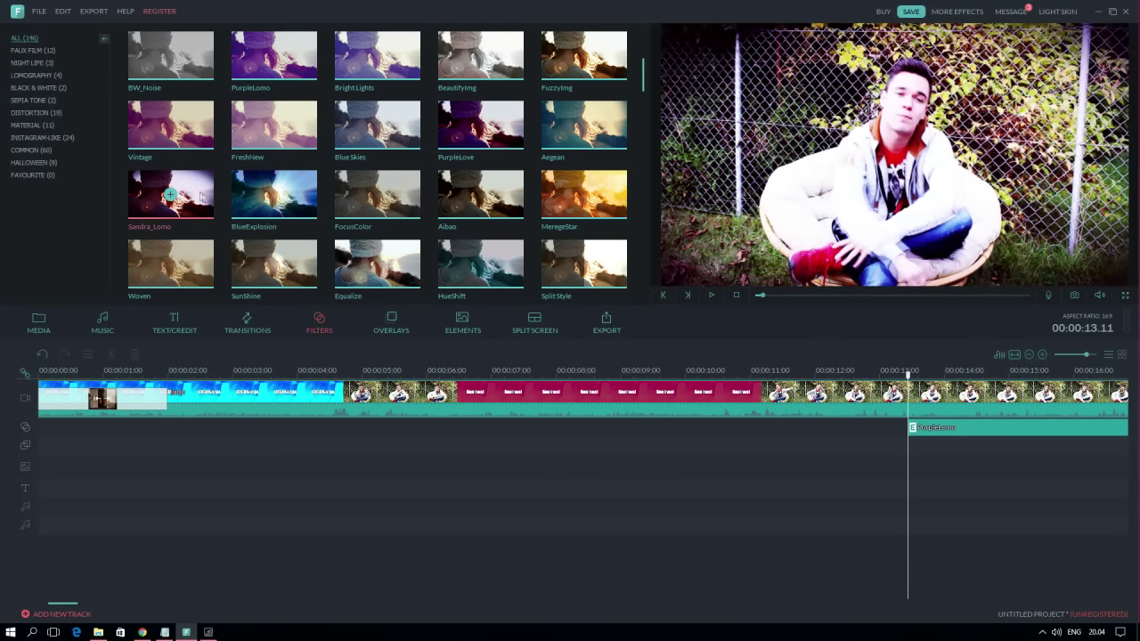
click(389, 311)
click(329, 334)
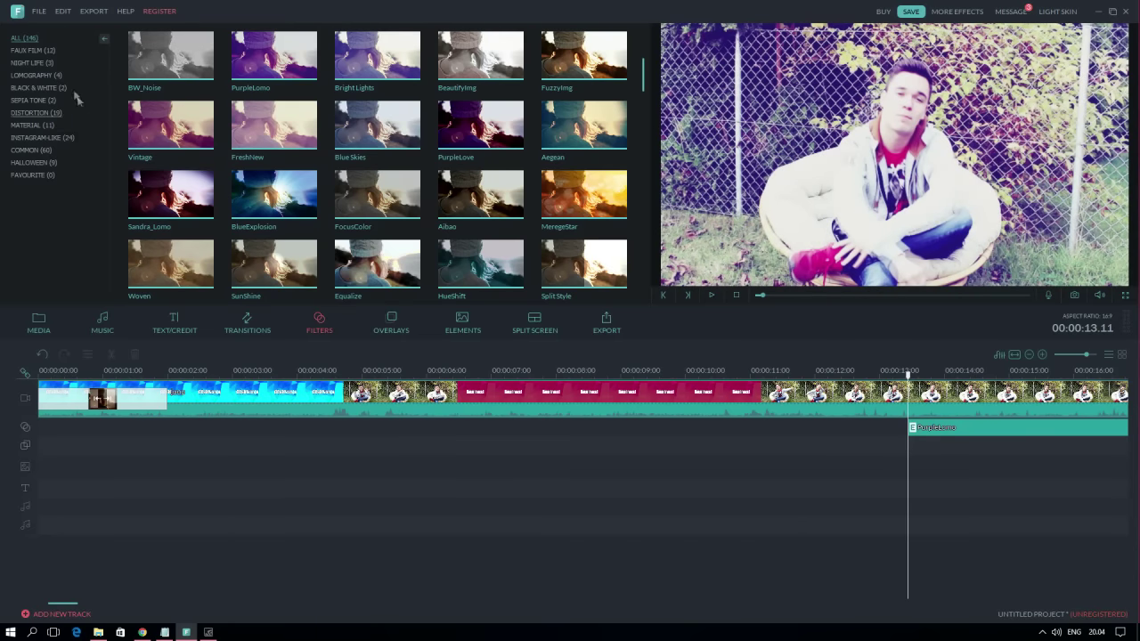
- Preview the Instagram-like filters Sutro, Hudson and Valencia on the clip
click(67, 137)
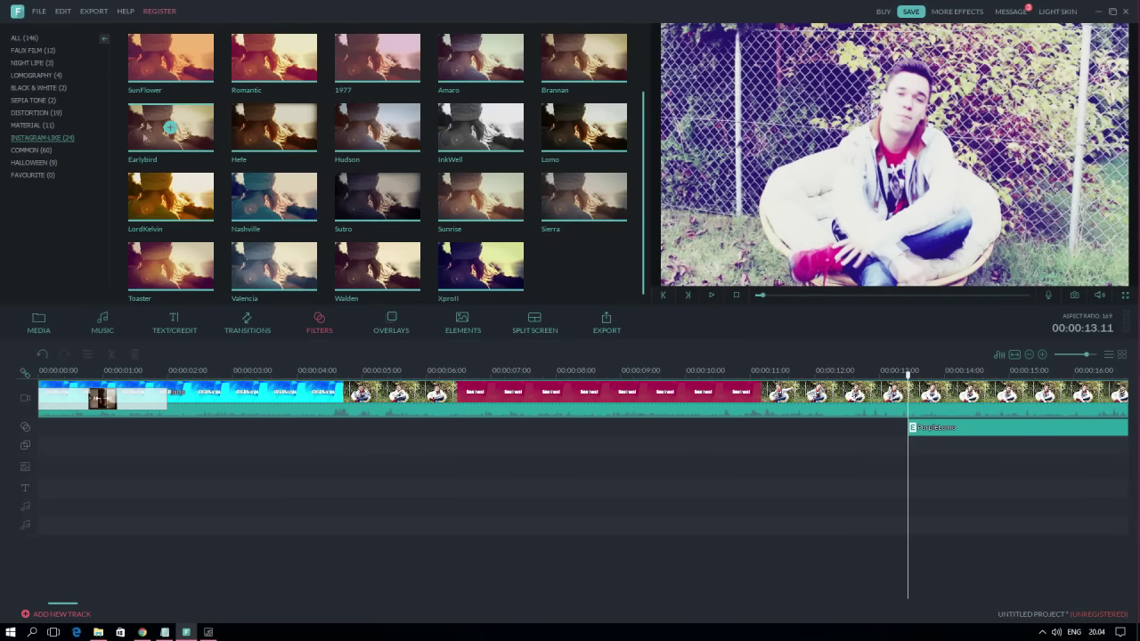
click(377, 195)
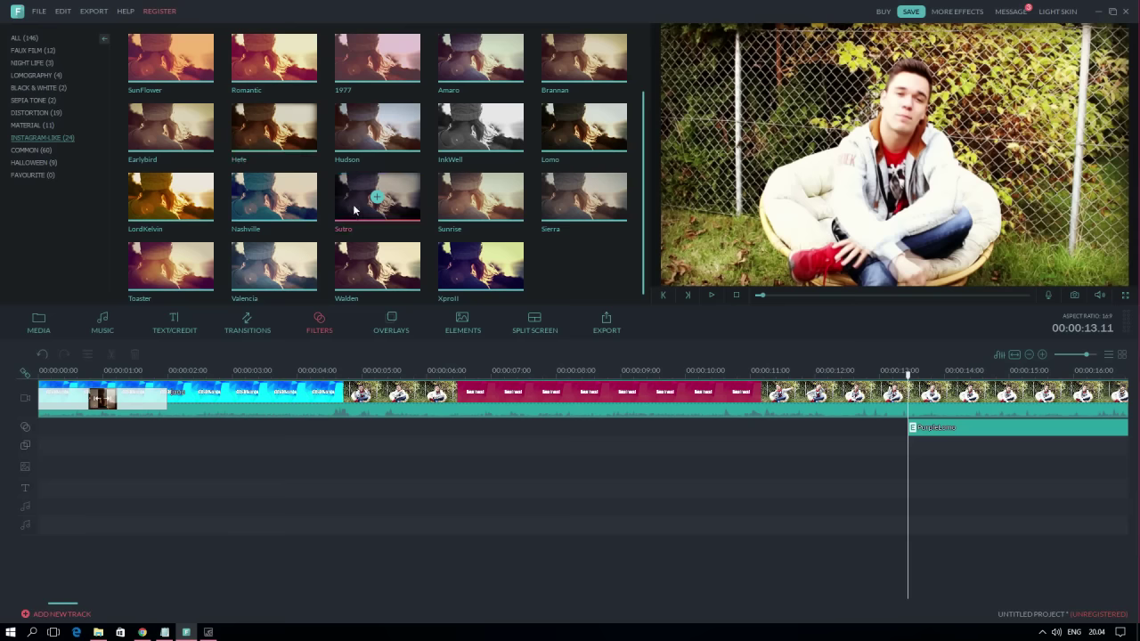
click(378, 150)
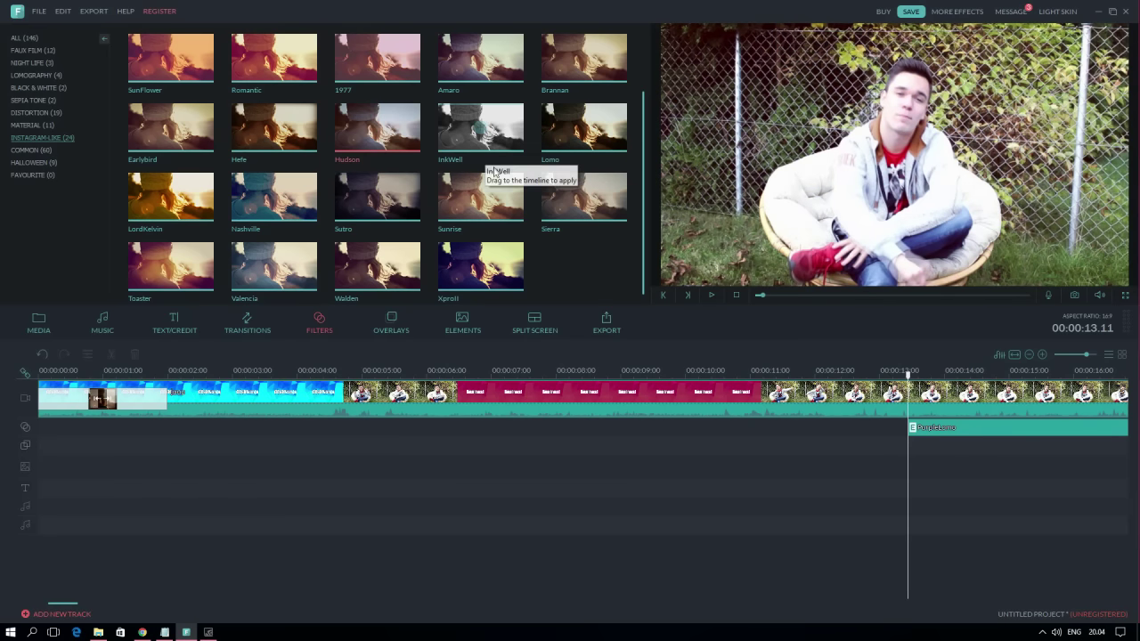
click(301, 251)
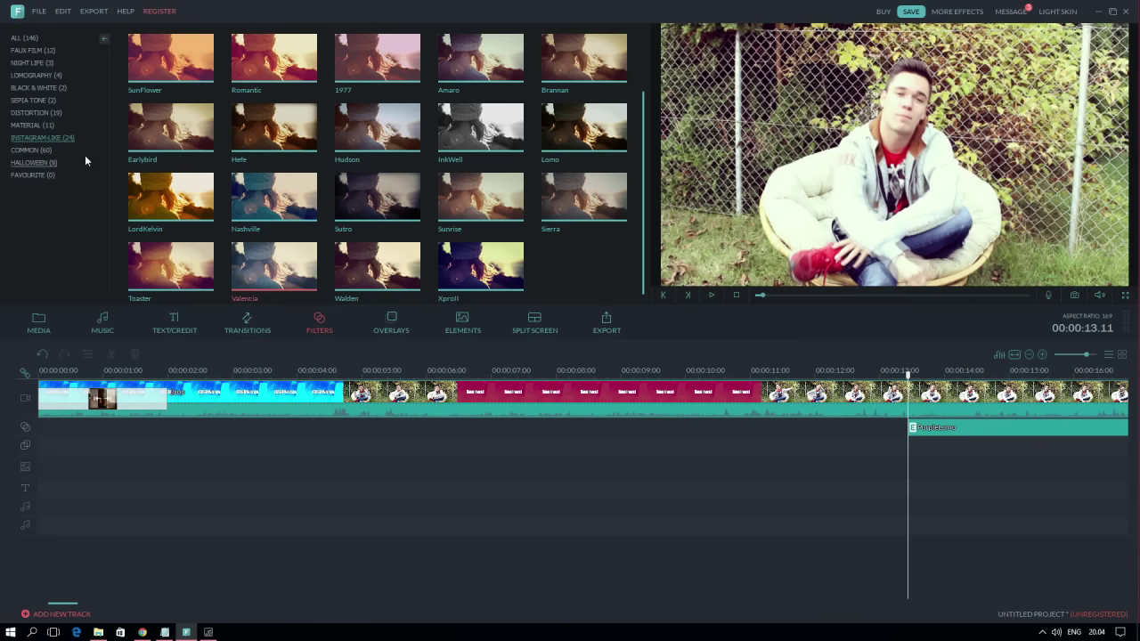
- Add the Sci-fi Symbol 4 overlay to the timeline ahead of the PurpleLomo filter and play back the result
click(392, 324)
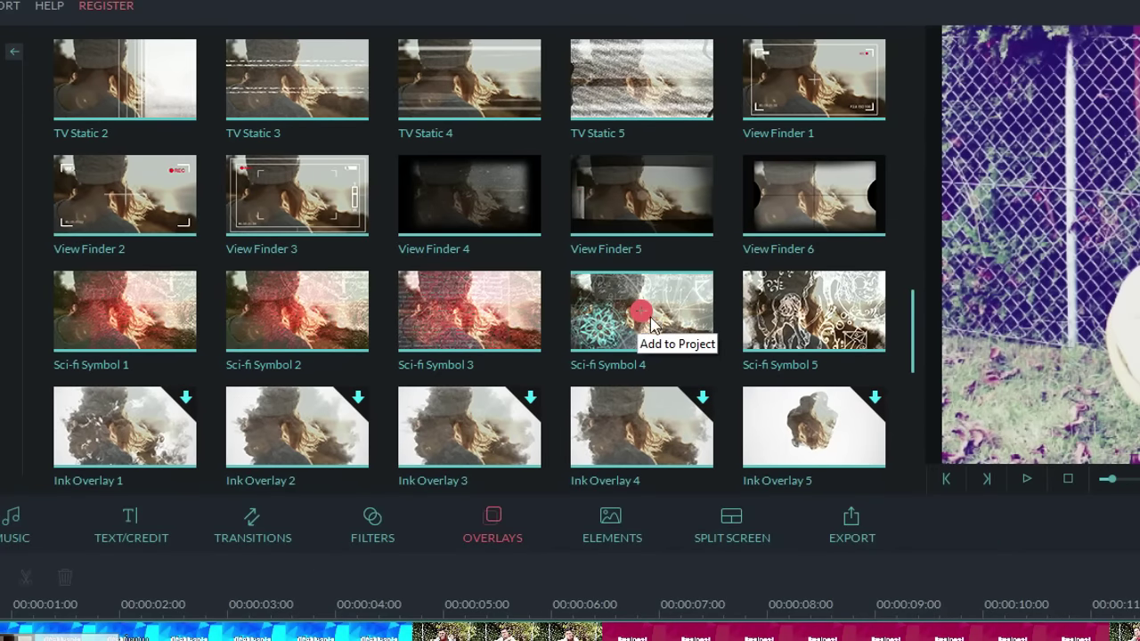
click(461, 209)
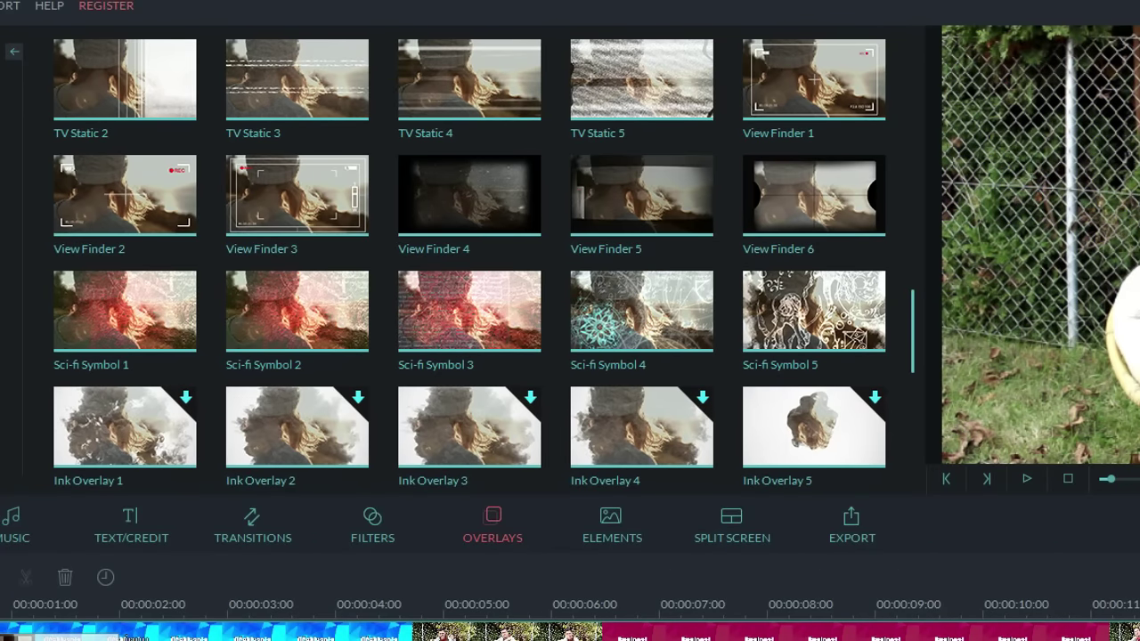
click(1036, 480)
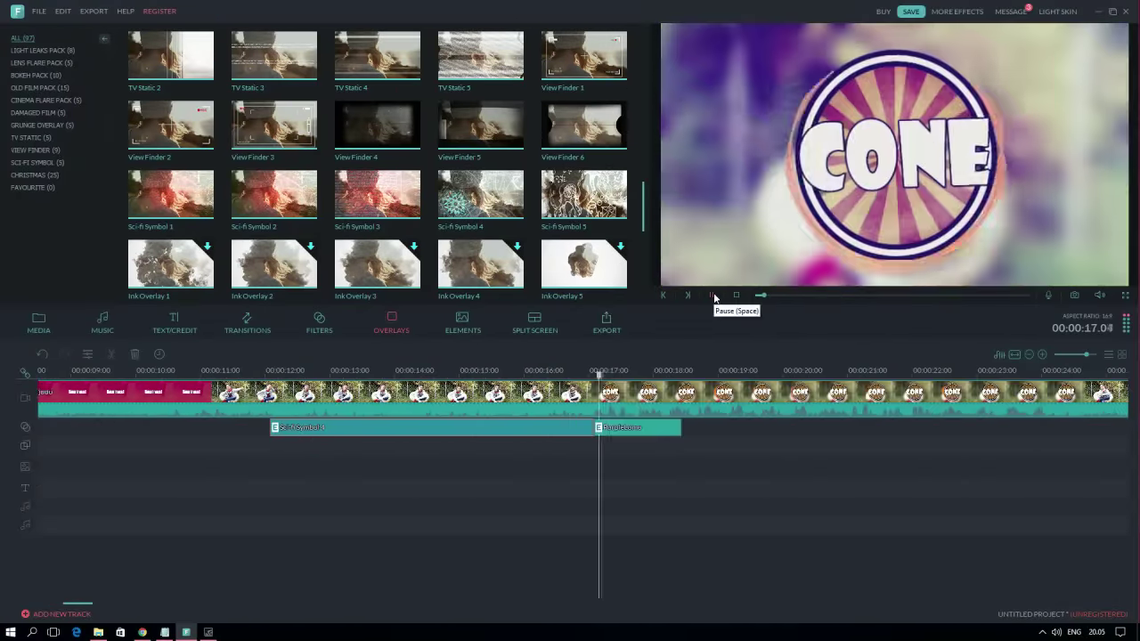
- Browse the split screen layouts and review the output formats and settings available for exporting, without exporting the project
click(462, 322)
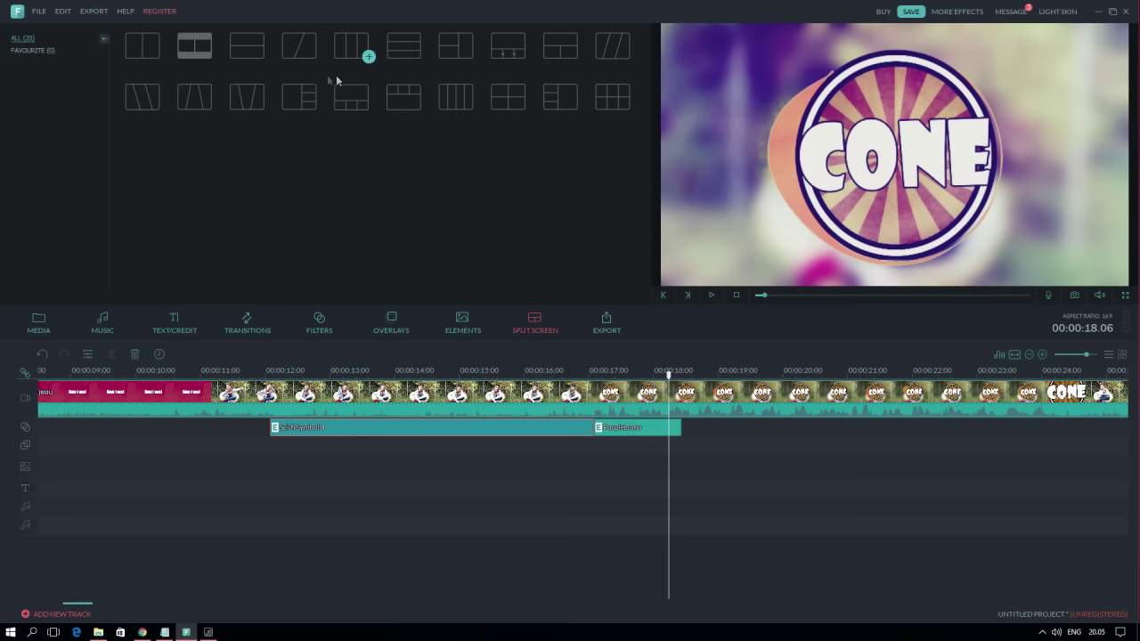
click(608, 324)
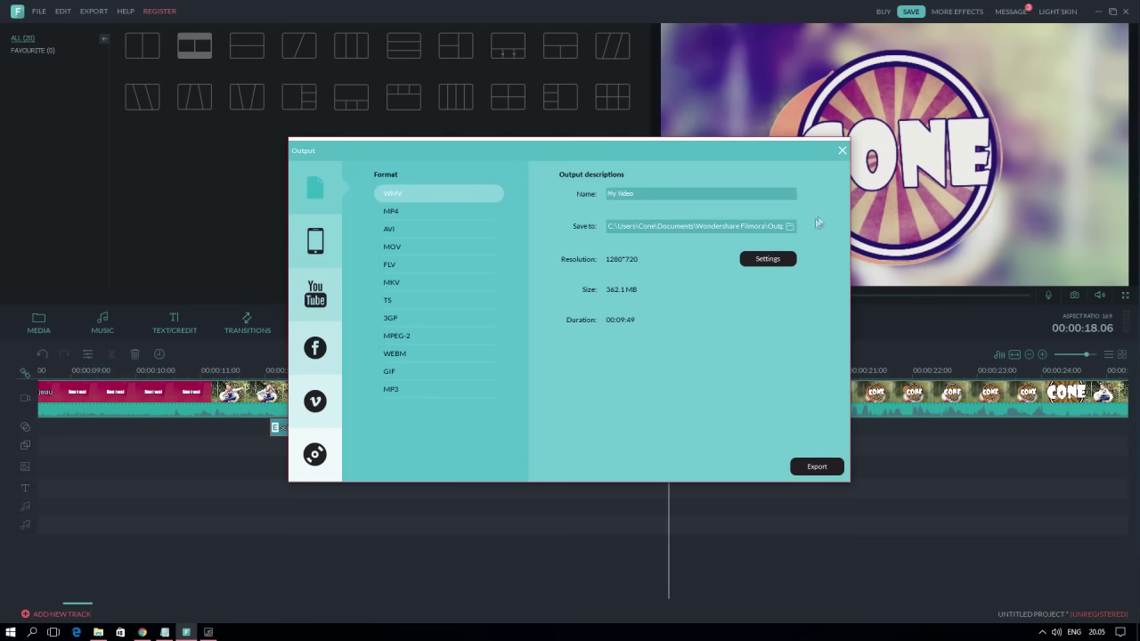
click(843, 150)
click(607, 324)
click(841, 151)
- View the preview in full screen and examine the audio recording options without recording anything
mouse_move(1086, 355)
mouse_down()
mouse_move(1071, 355)
mouse_move(1089, 356)
mouse_up()
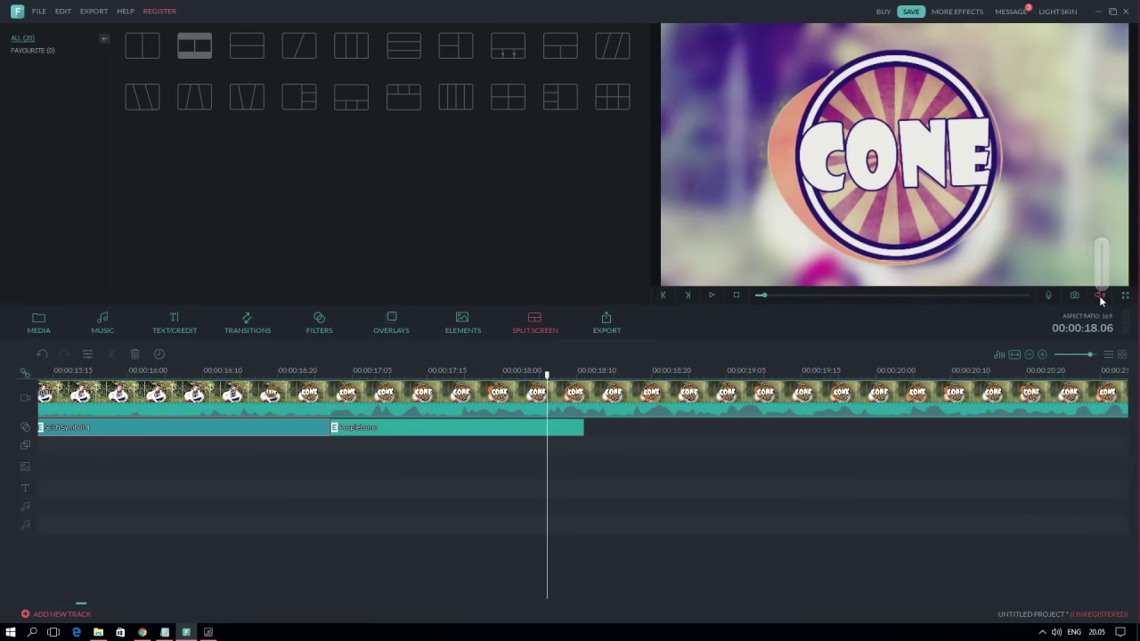
click(1048, 296)
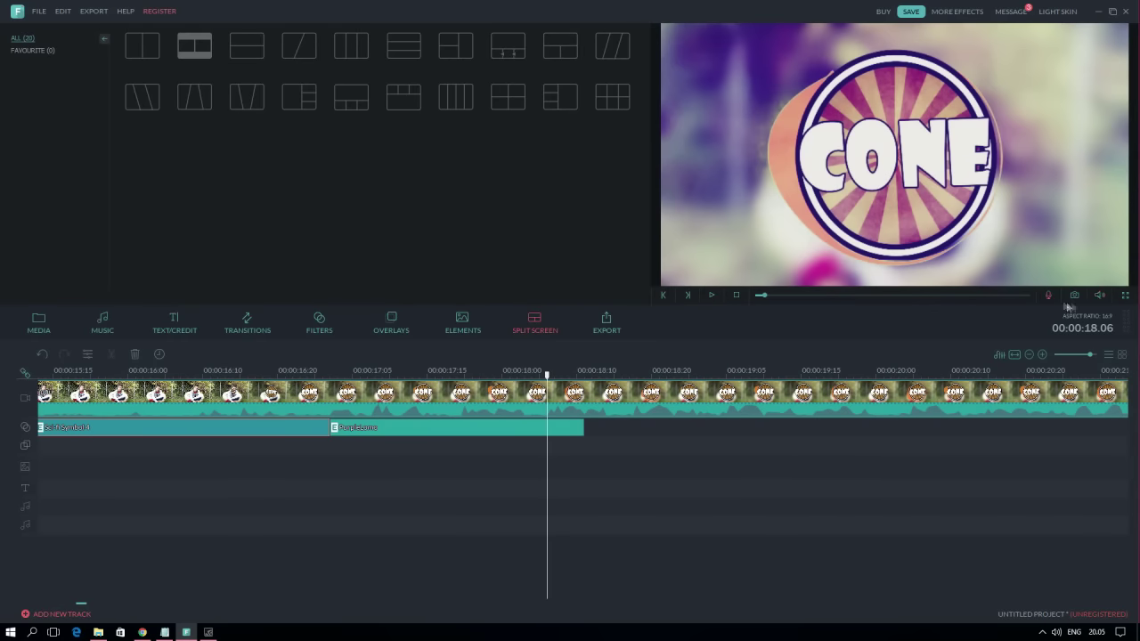
click(1124, 297)
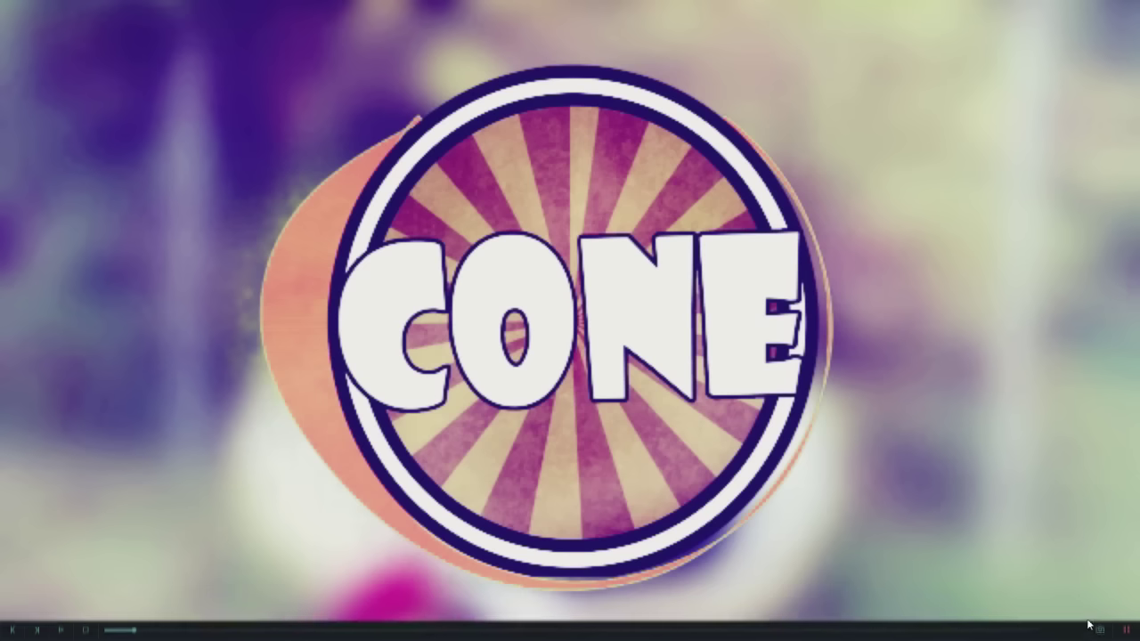
click(1126, 599)
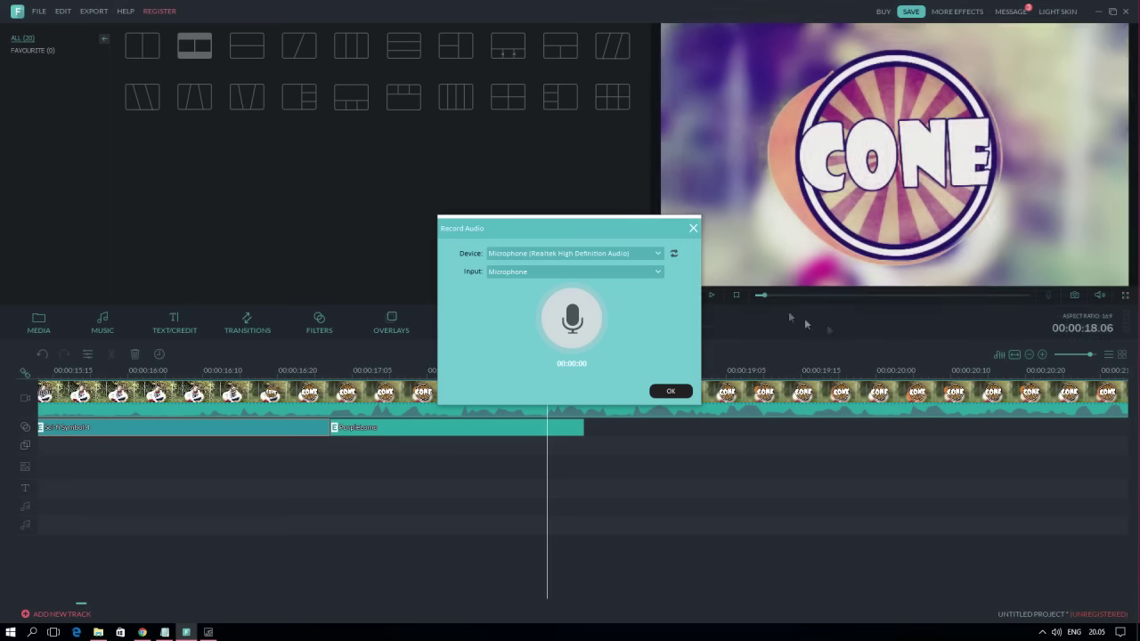
click(694, 230)
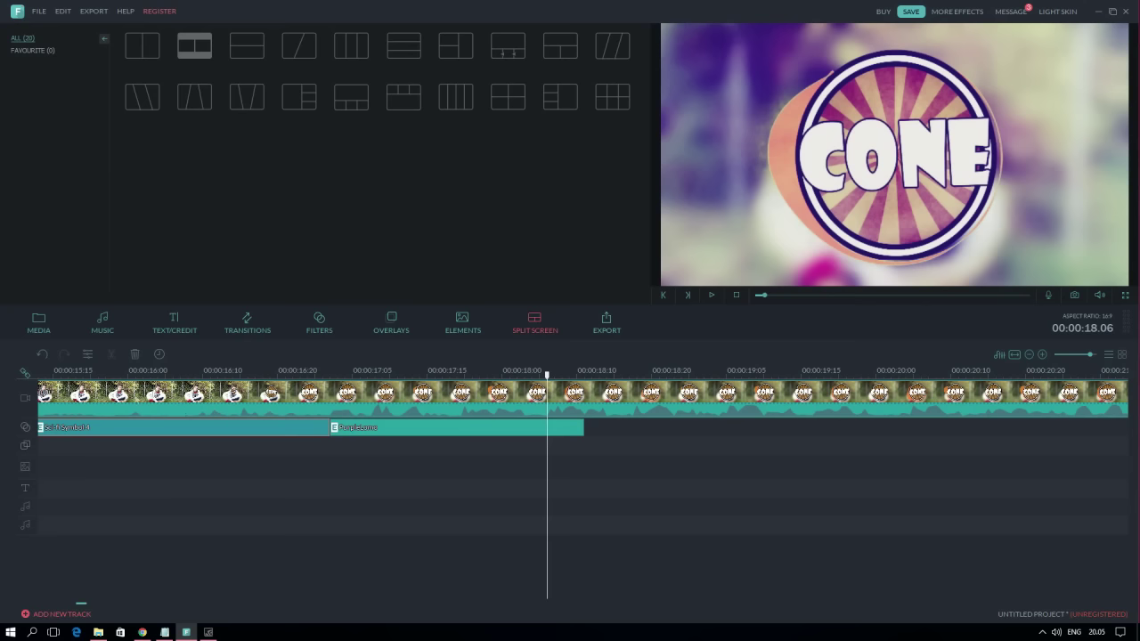
click(39, 9)
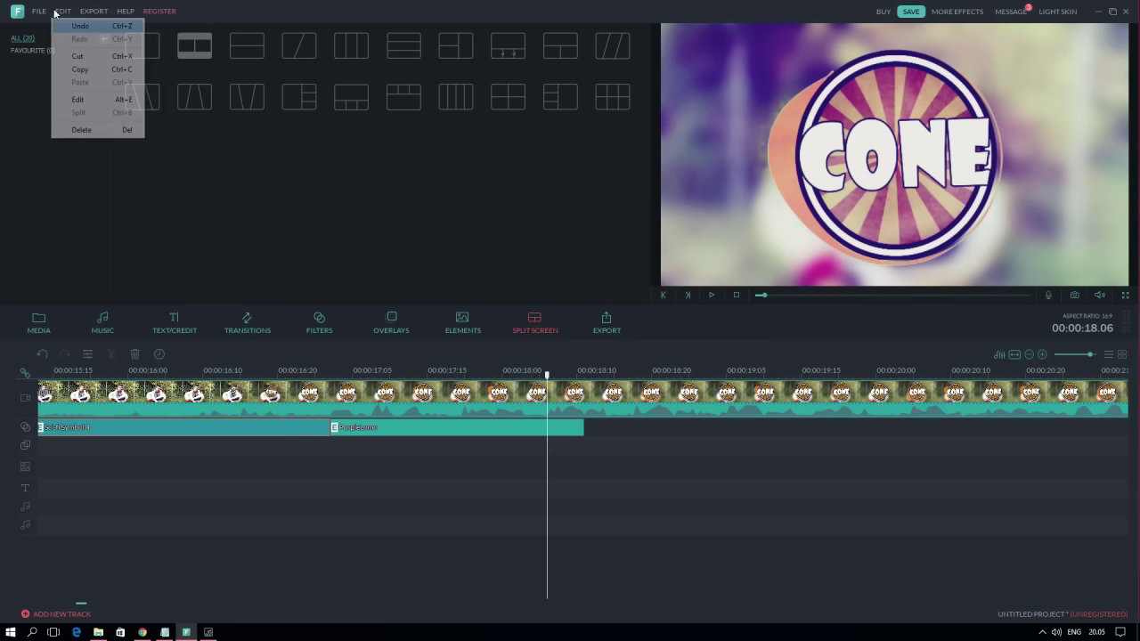
click(125, 11)
click(134, 190)
- Set the video clip's contrast to 40, saturation to 30, brightness to 14, tint to 24 and speed to 0.33X
click(53, 329)
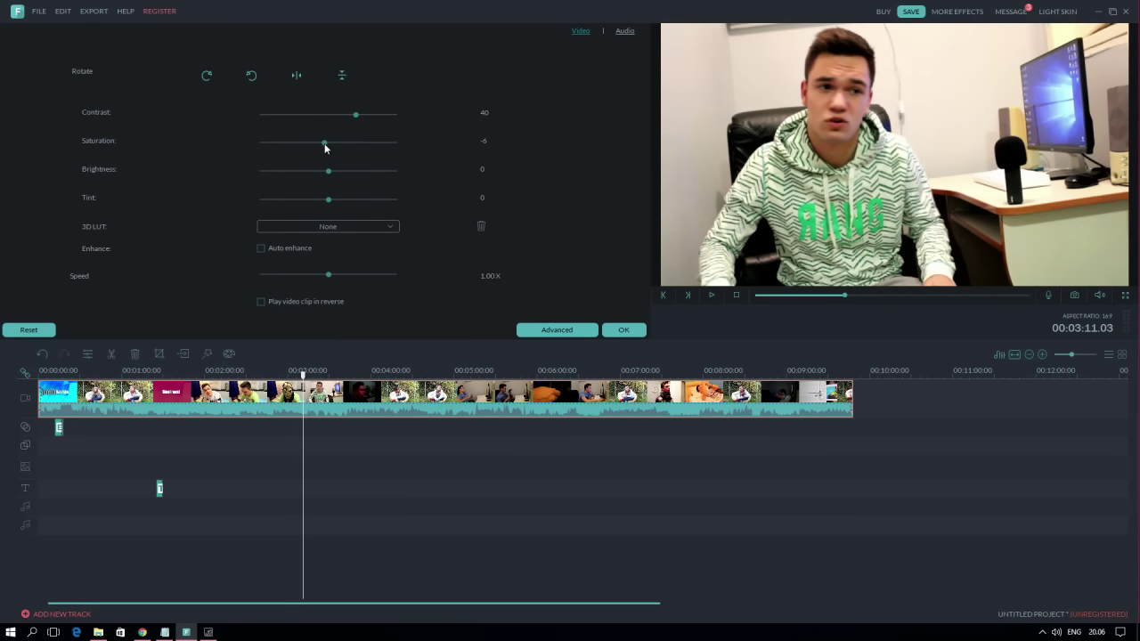
drag(318, 152, 361, 203)
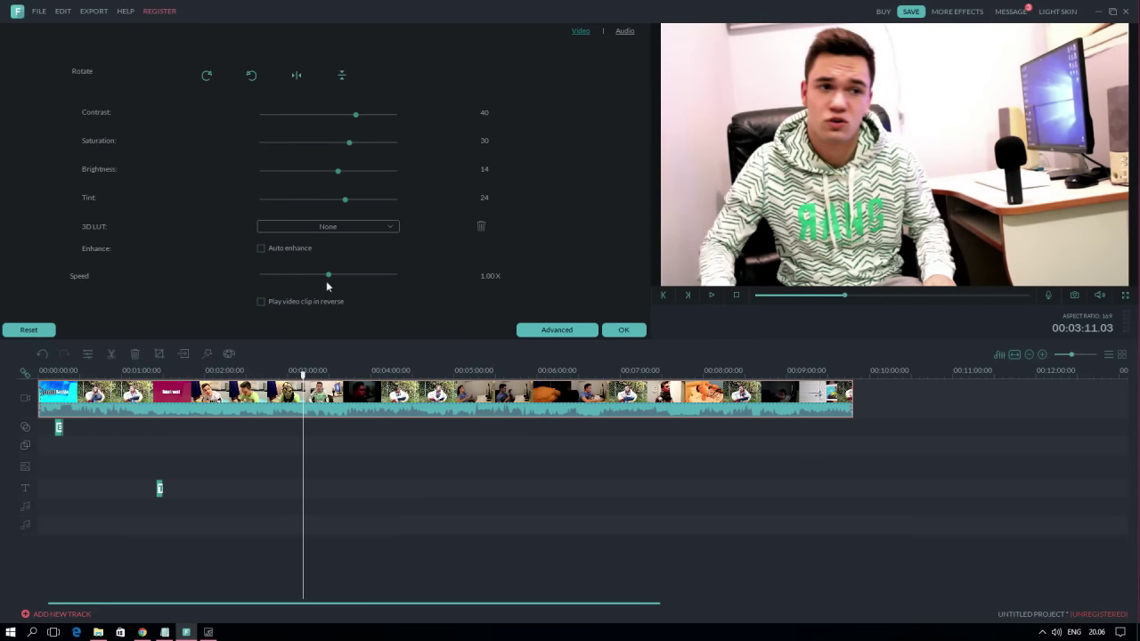
mouse_move(329, 282)
mouse_down()
mouse_move(318, 276)
mouse_move(386, 278)
mouse_move(347, 283)
mouse_up()
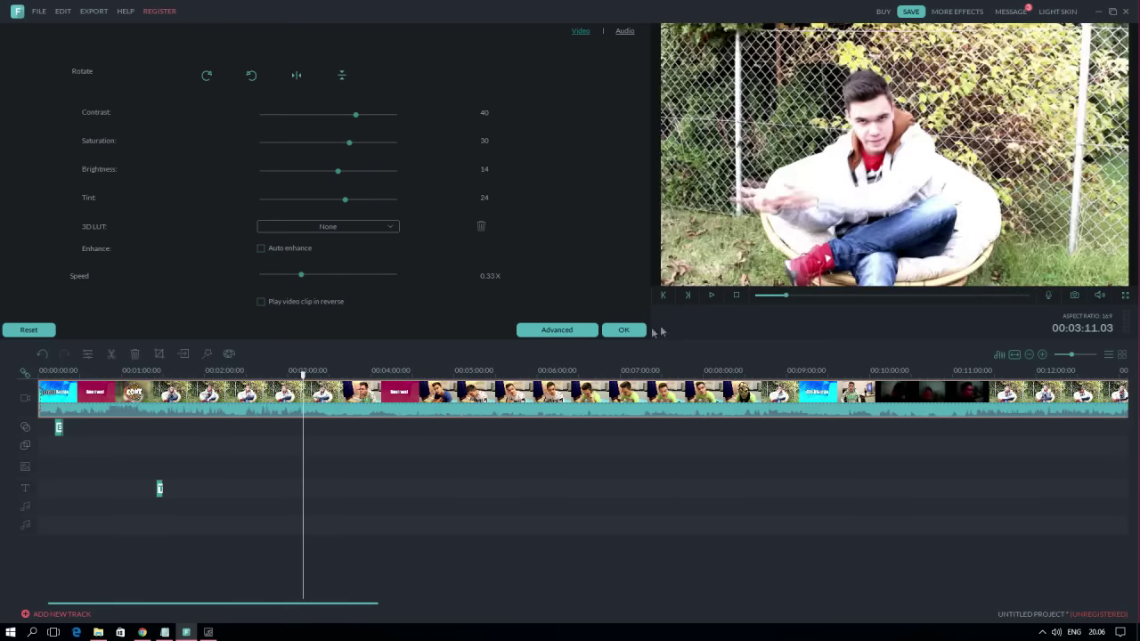
click(624, 330)
- Play back the slowed, colour-adjusted clip around the five-minute and twelve-minute marks
click(712, 296)
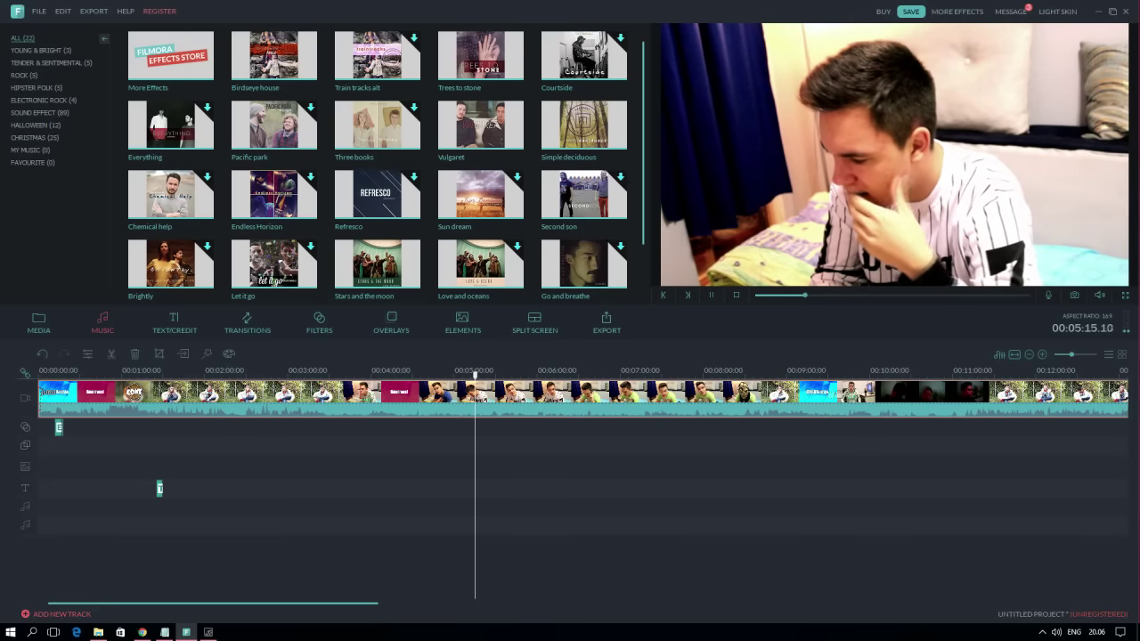
drag(478, 373, 1045, 374)
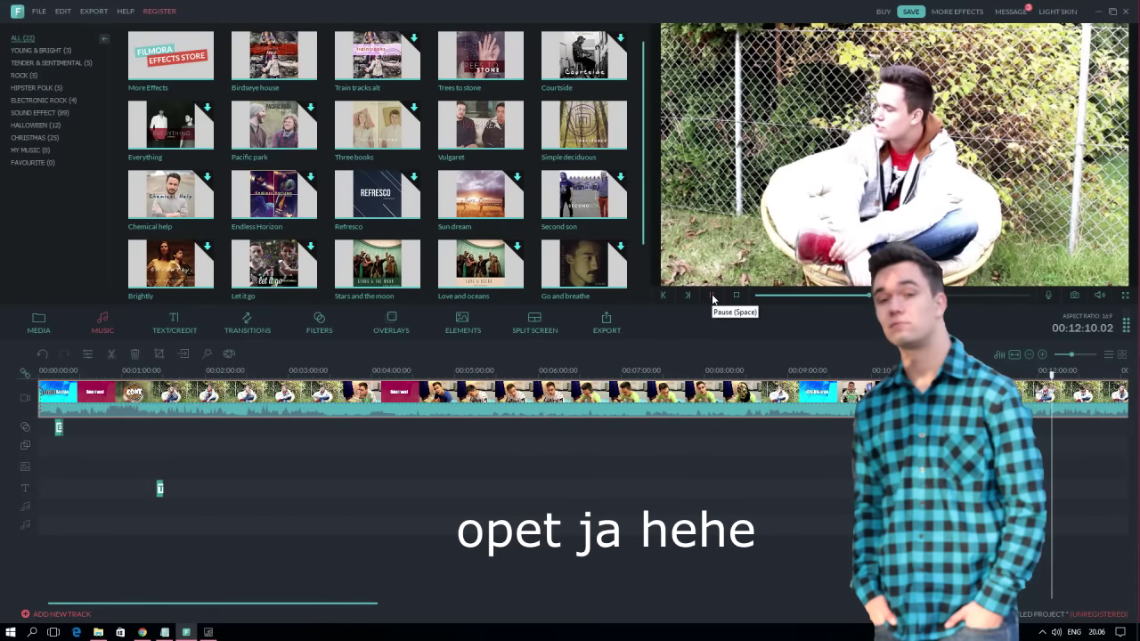
click(712, 297)
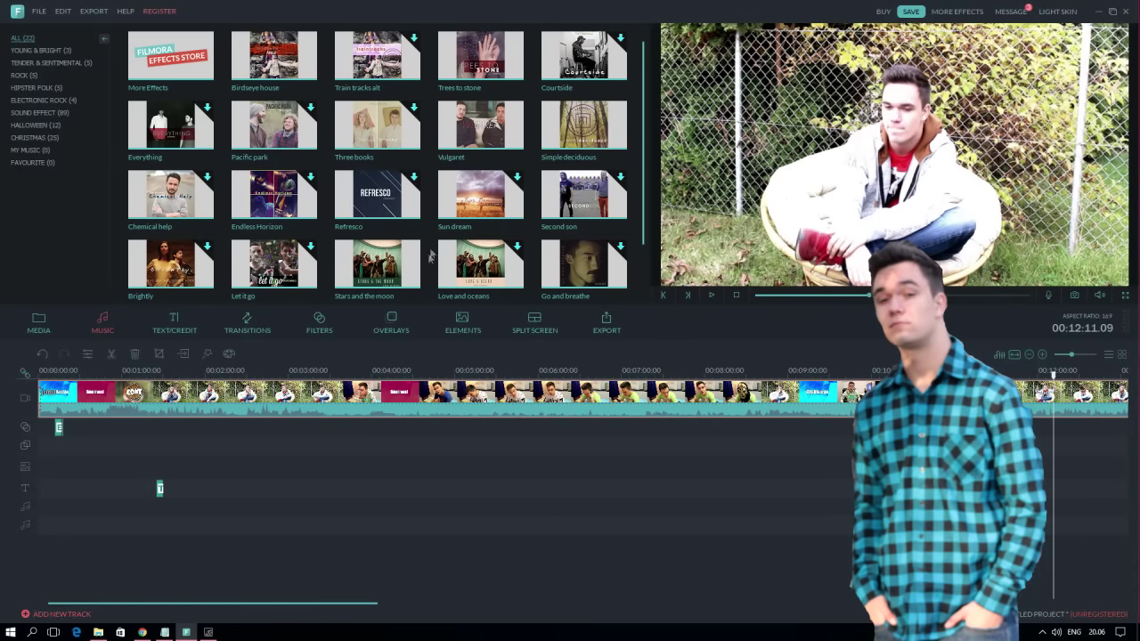
- Adjust the fade-in, volume and pitch in the video clip's audio settings
click(88, 354)
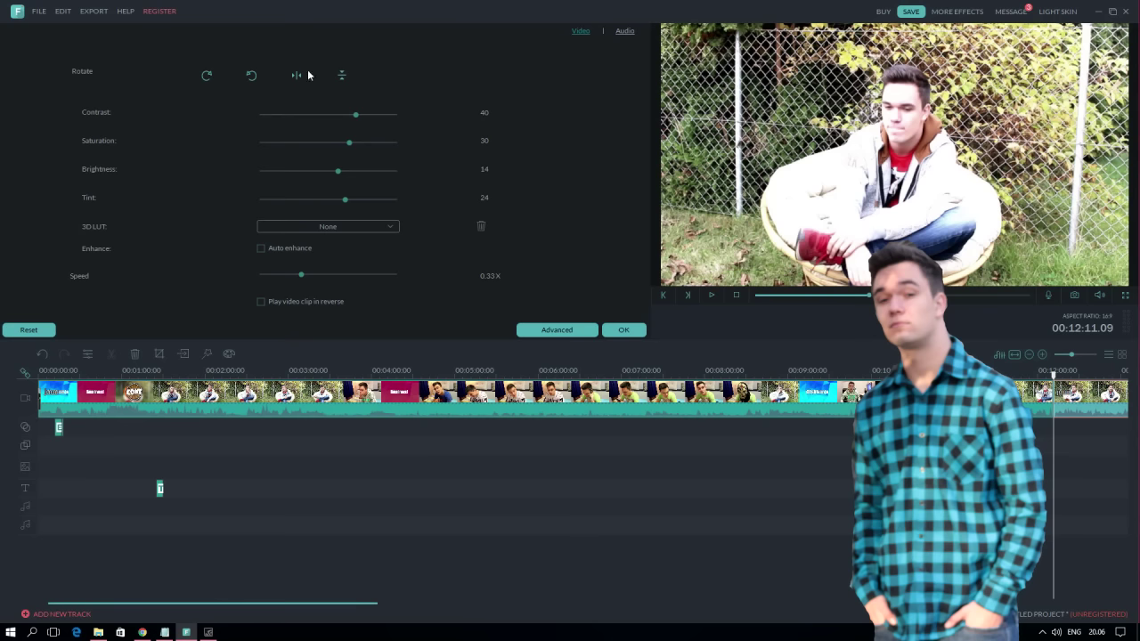
click(623, 31)
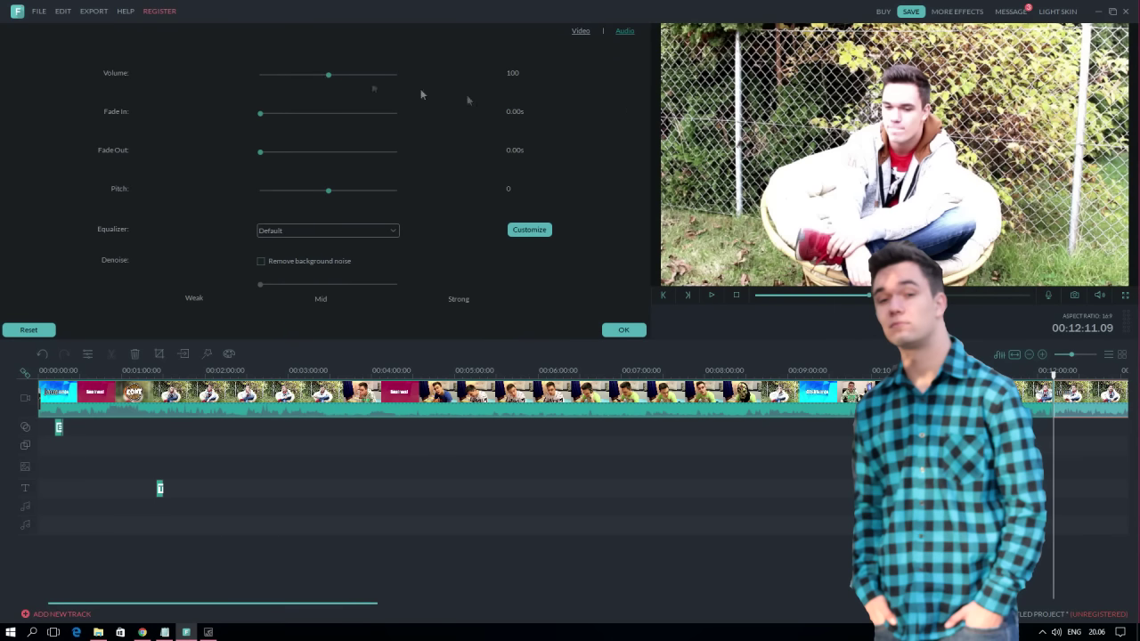
drag(260, 115, 319, 115)
drag(260, 74, 333, 98)
drag(277, 187, 318, 196)
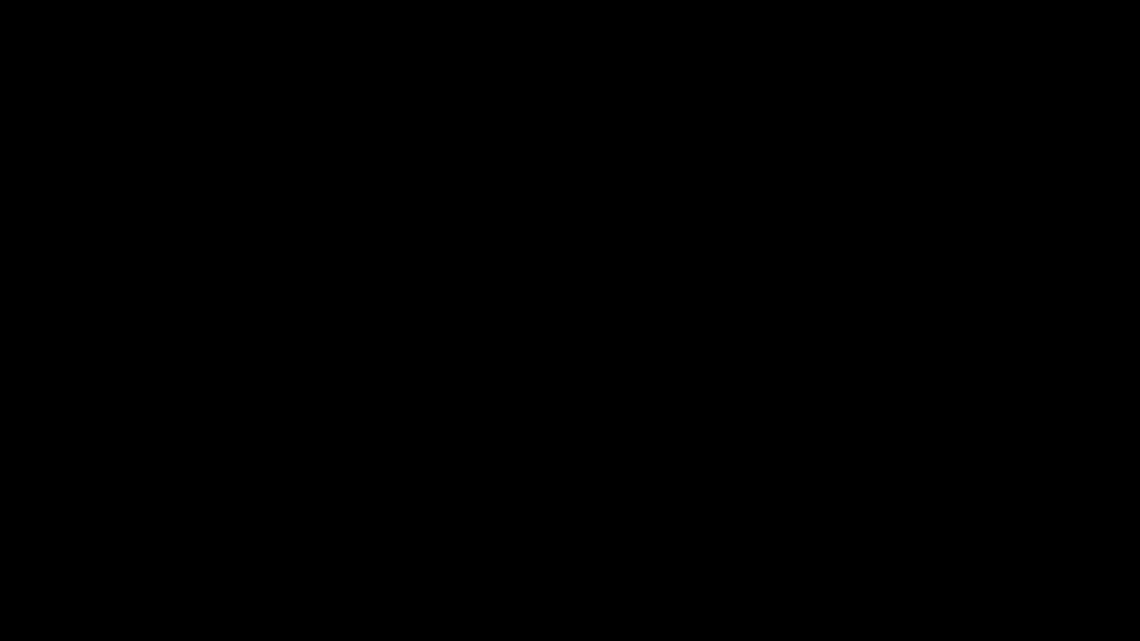